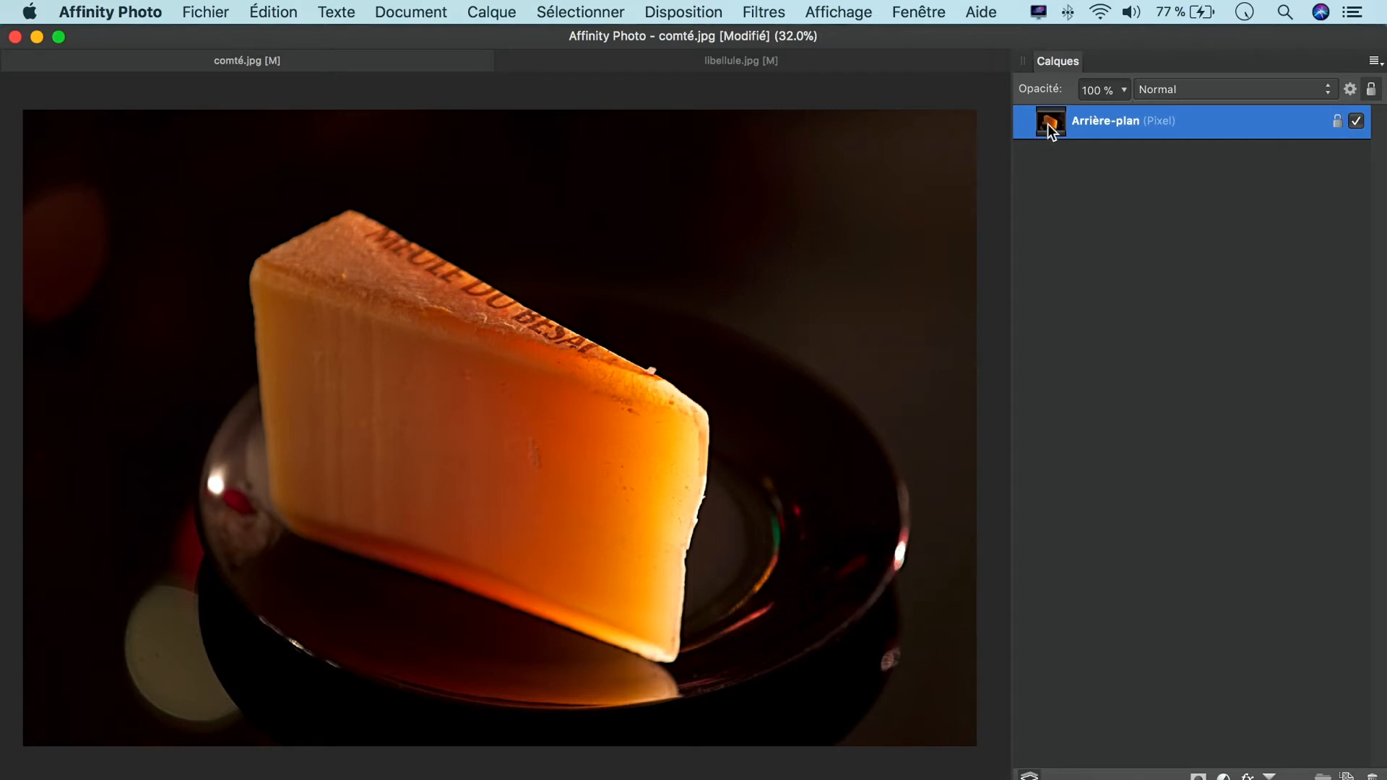
# Preview blend modes on a duplicate of the Arrière-plan layer and delete that duplicate
pyautogui.rightClick(1049, 123)
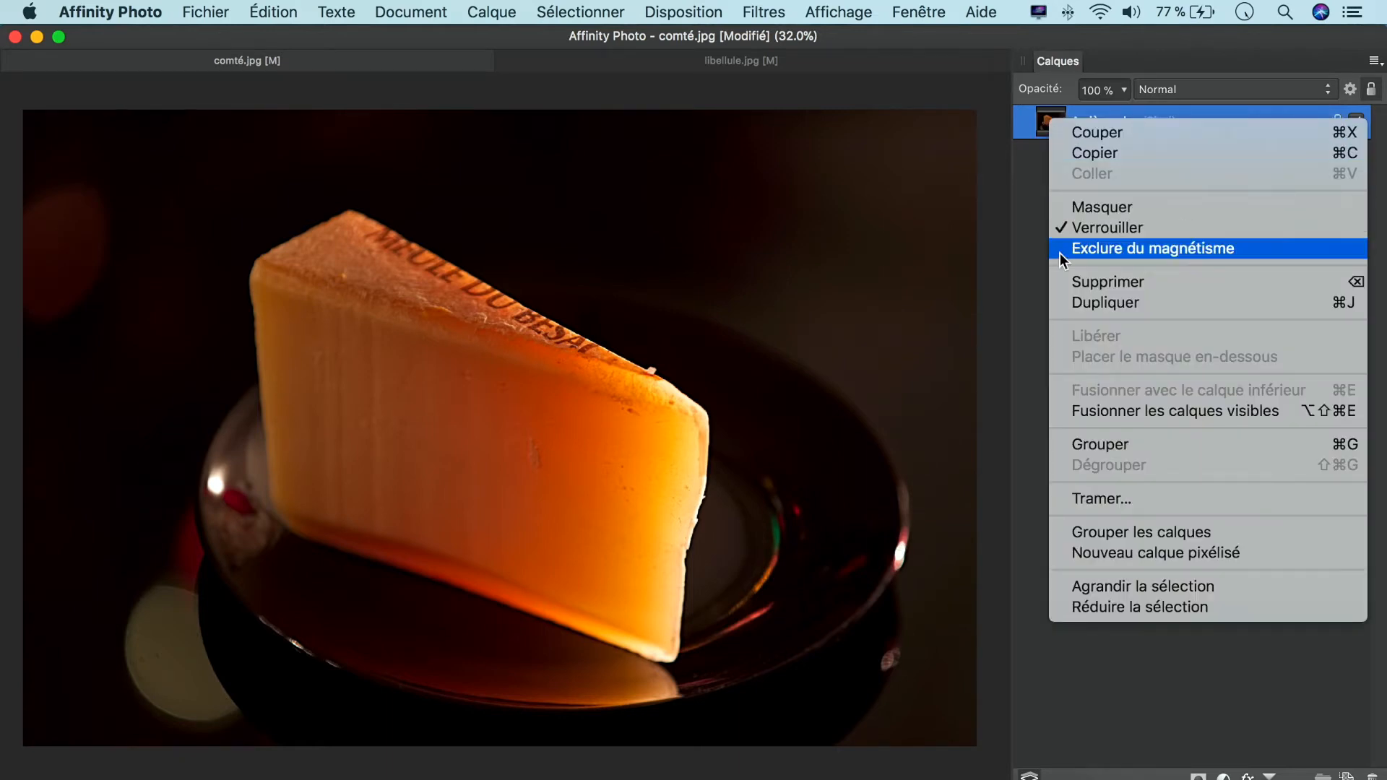
pyautogui.click(1060, 302)
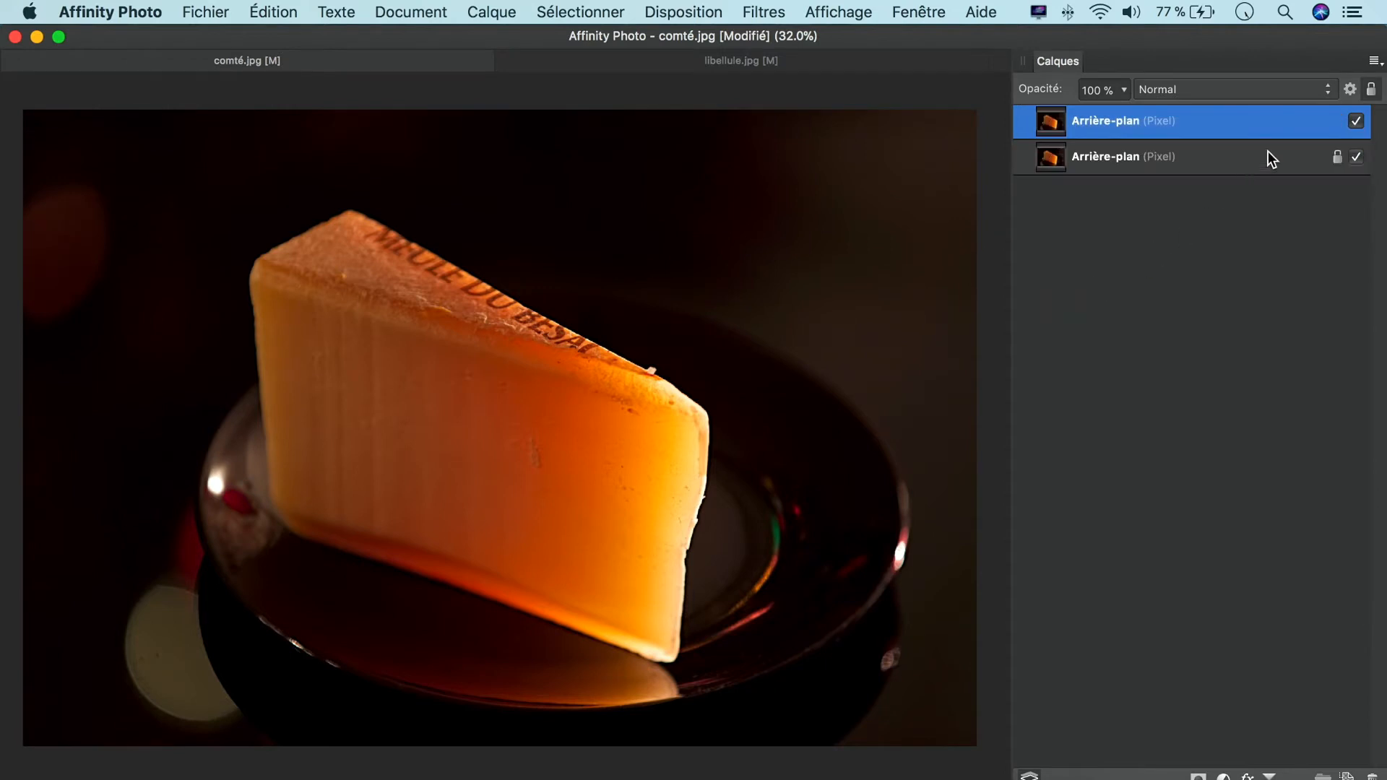
pyautogui.click(1329, 94)
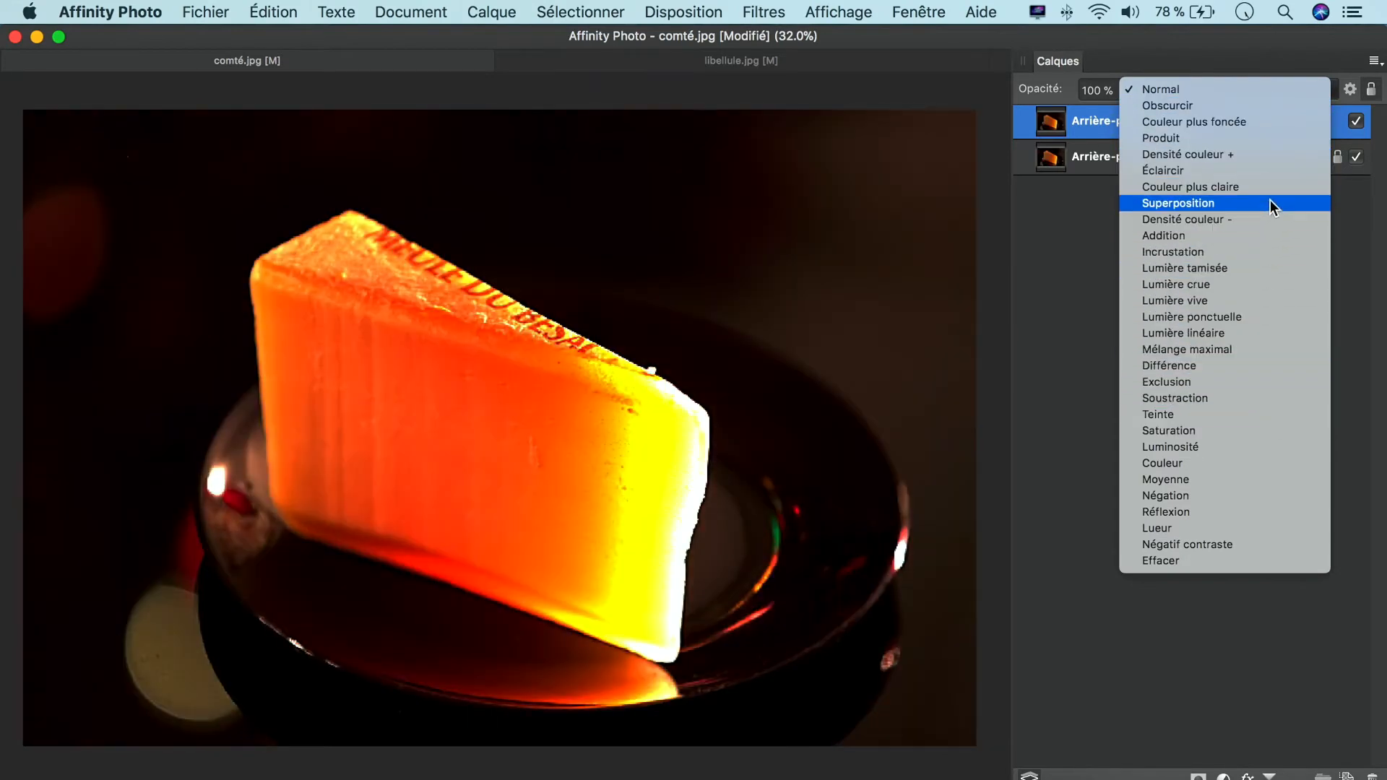
pyautogui.click(1280, 90)
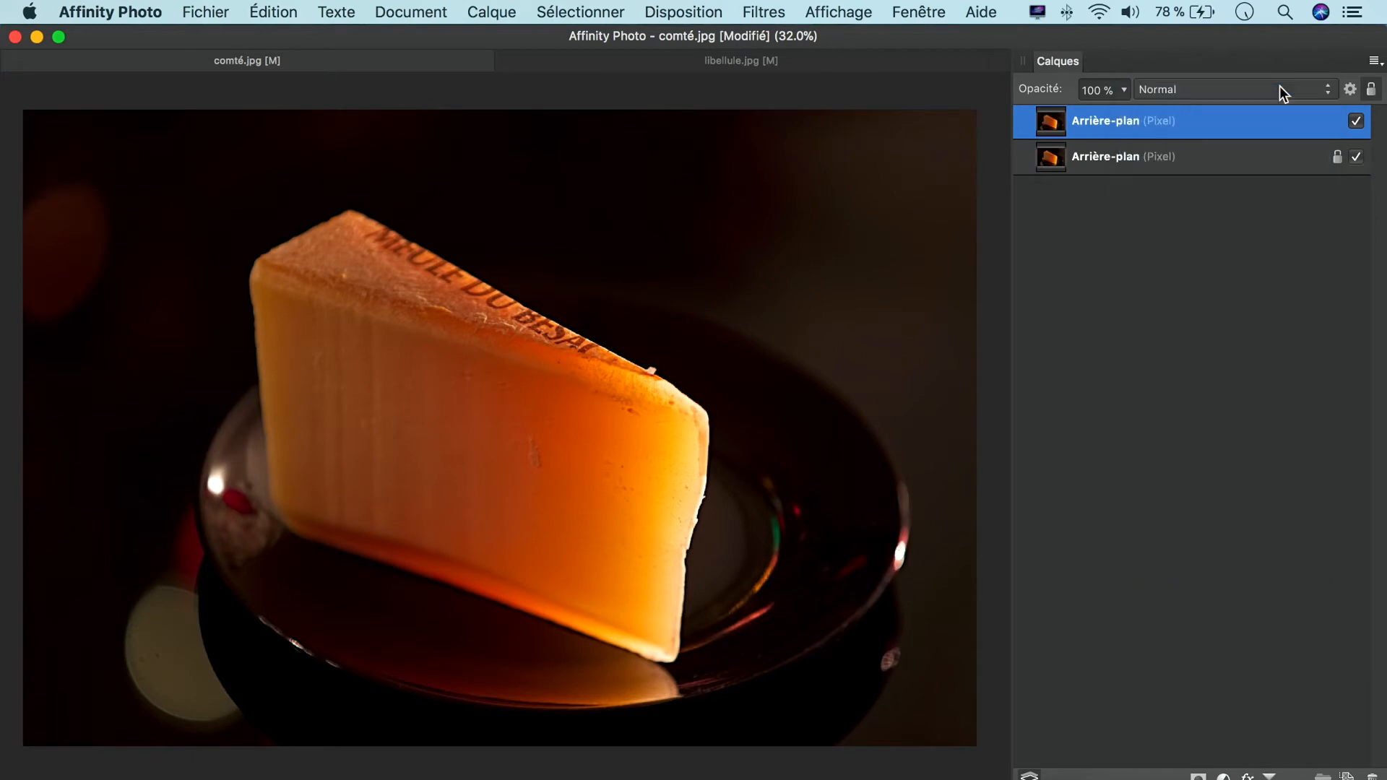
pyautogui.rightClick(1053, 120)
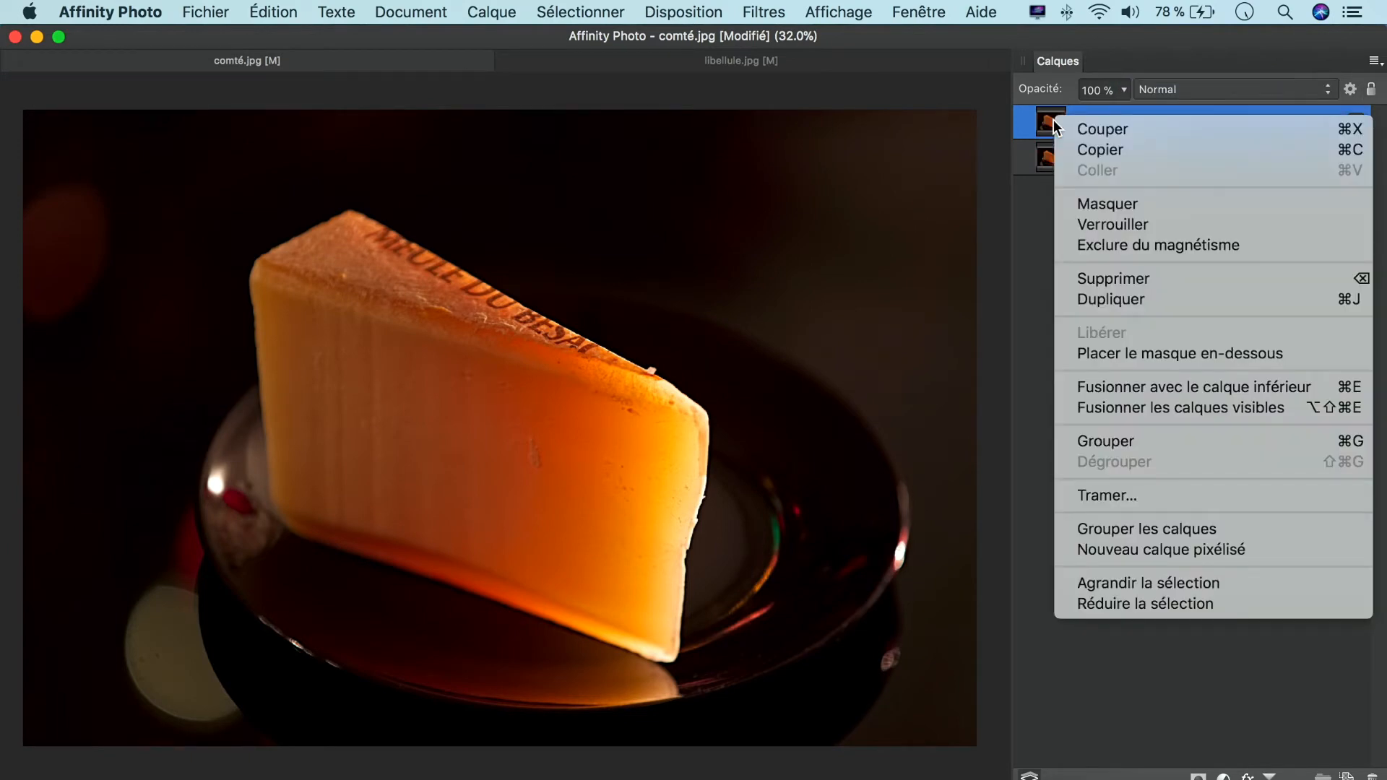
pyautogui.click(1089, 276)
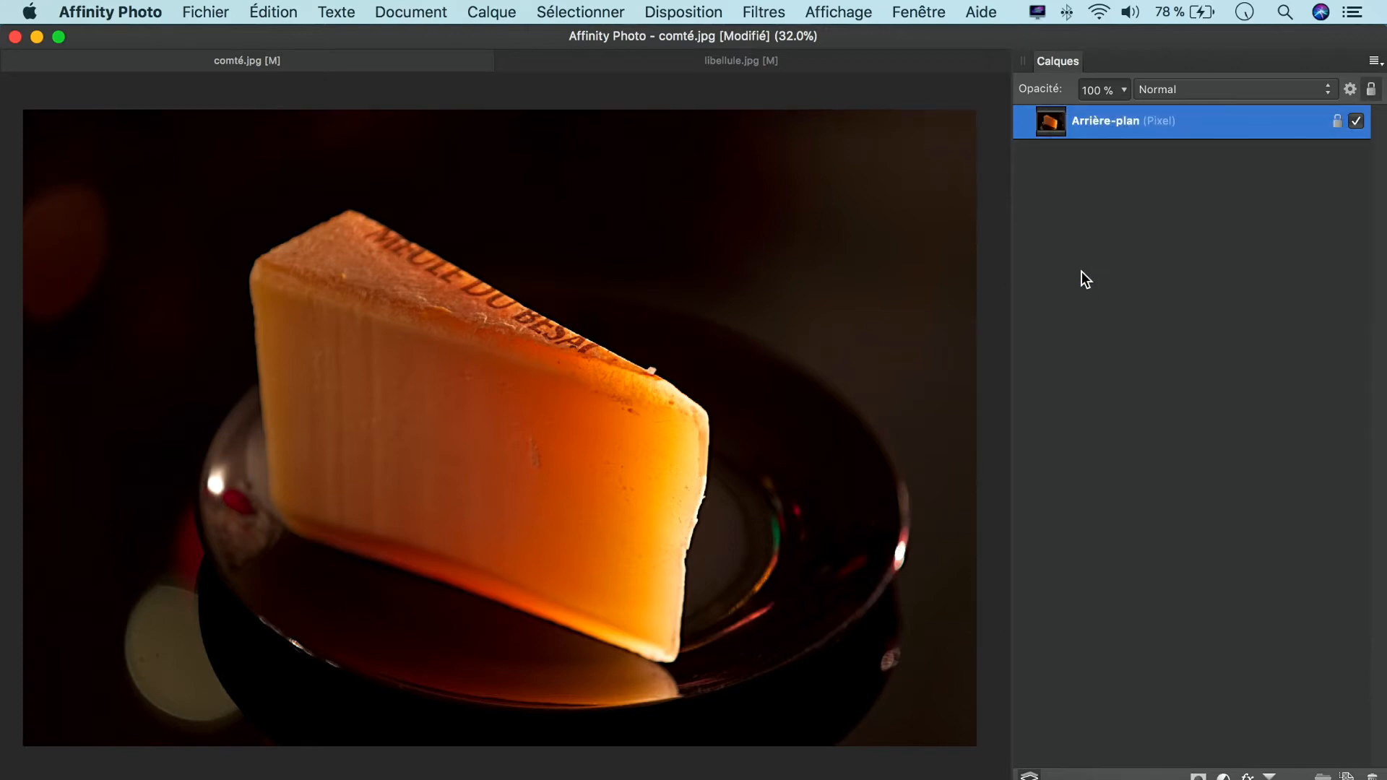
# Display the Réglage studio alongside the layers
pyautogui.click(863, 15)
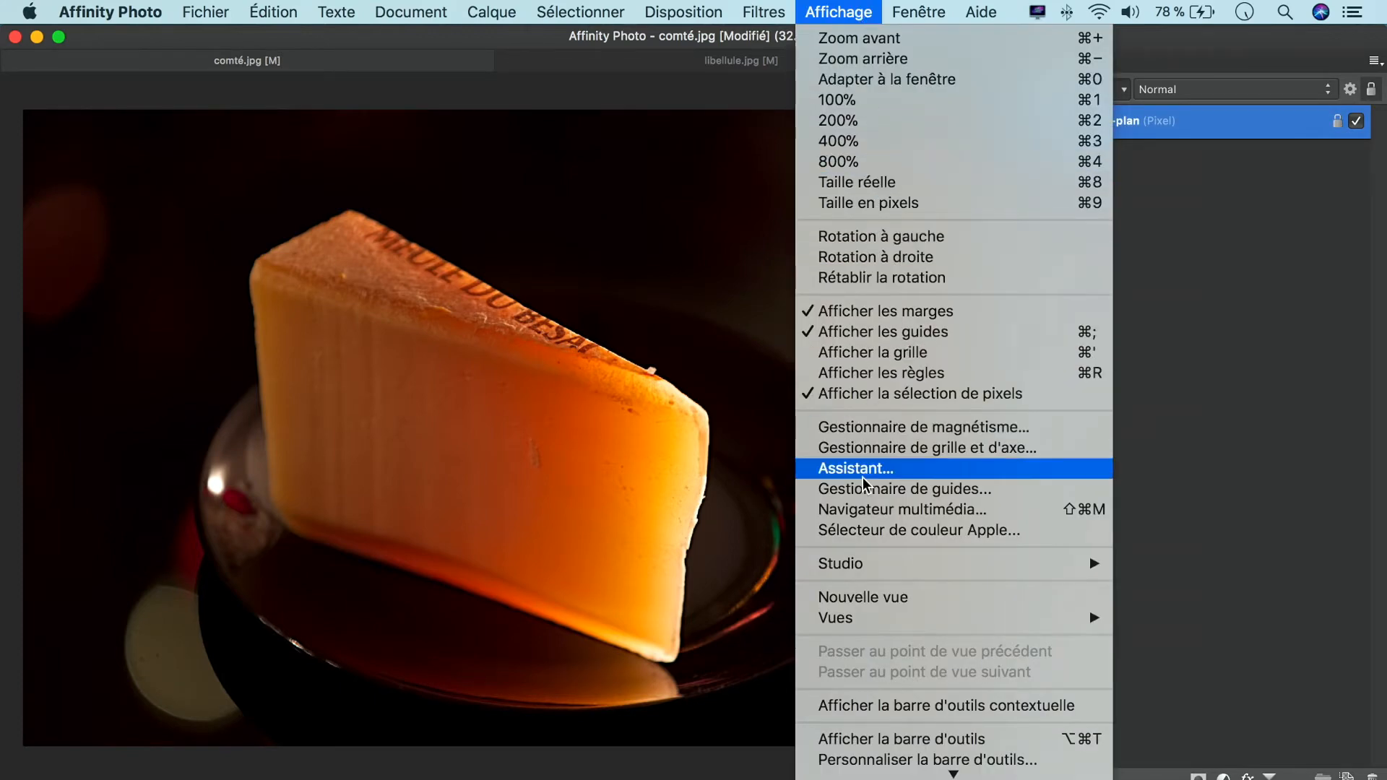
pyautogui.moveTo(872, 568)
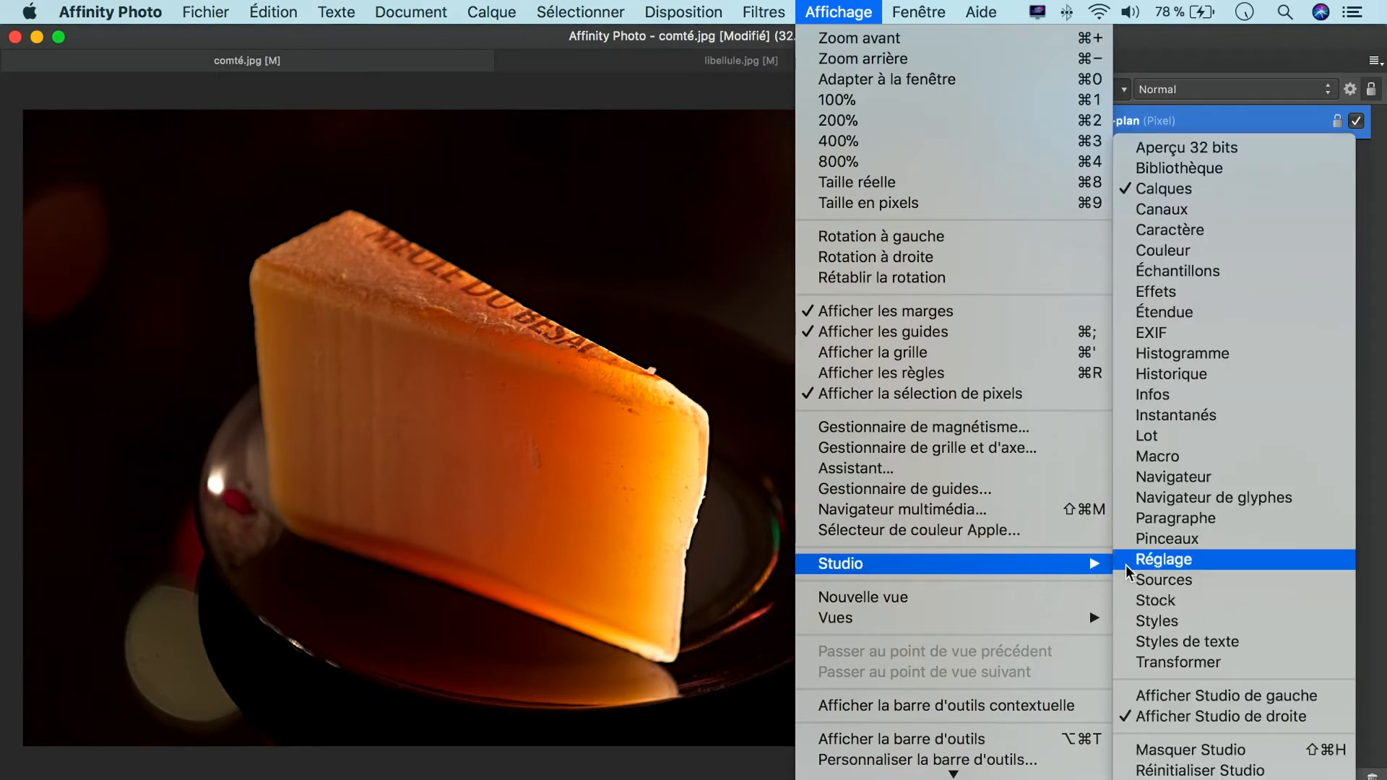
pyautogui.click(1150, 567)
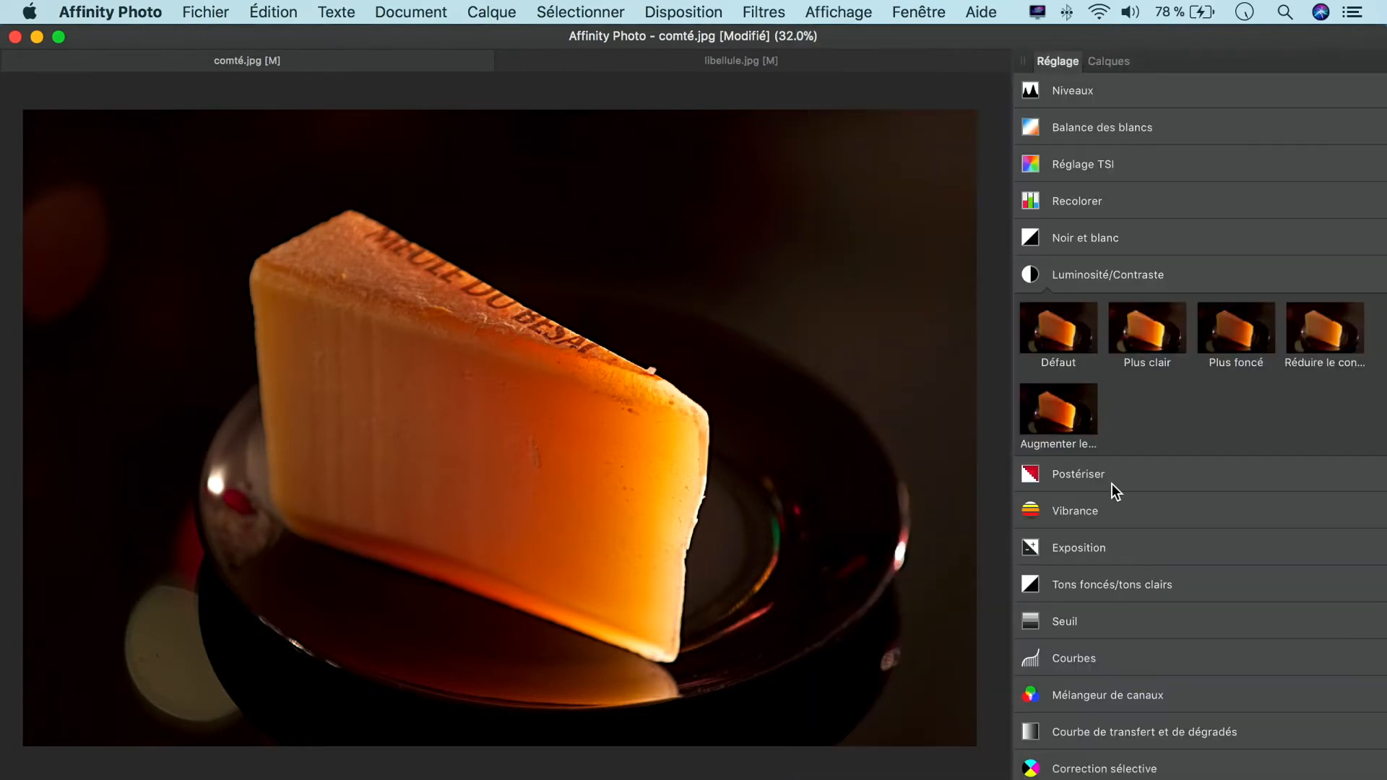
# Try a Luminosité/Contraste adjustment with contrast at -30% and blend mode Normal over the cheese photo, and delete that adjustment layer
pyautogui.click(1035, 273)
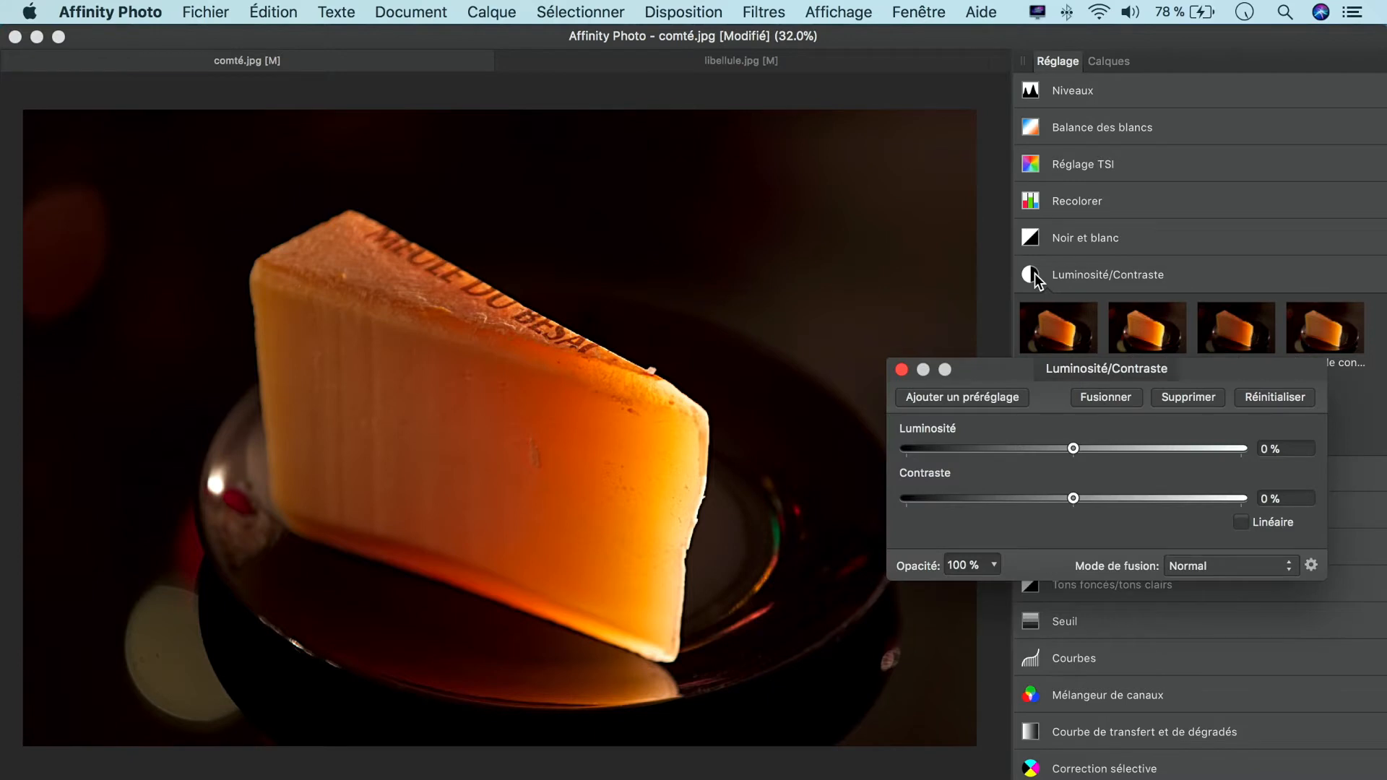
pyautogui.click(1094, 61)
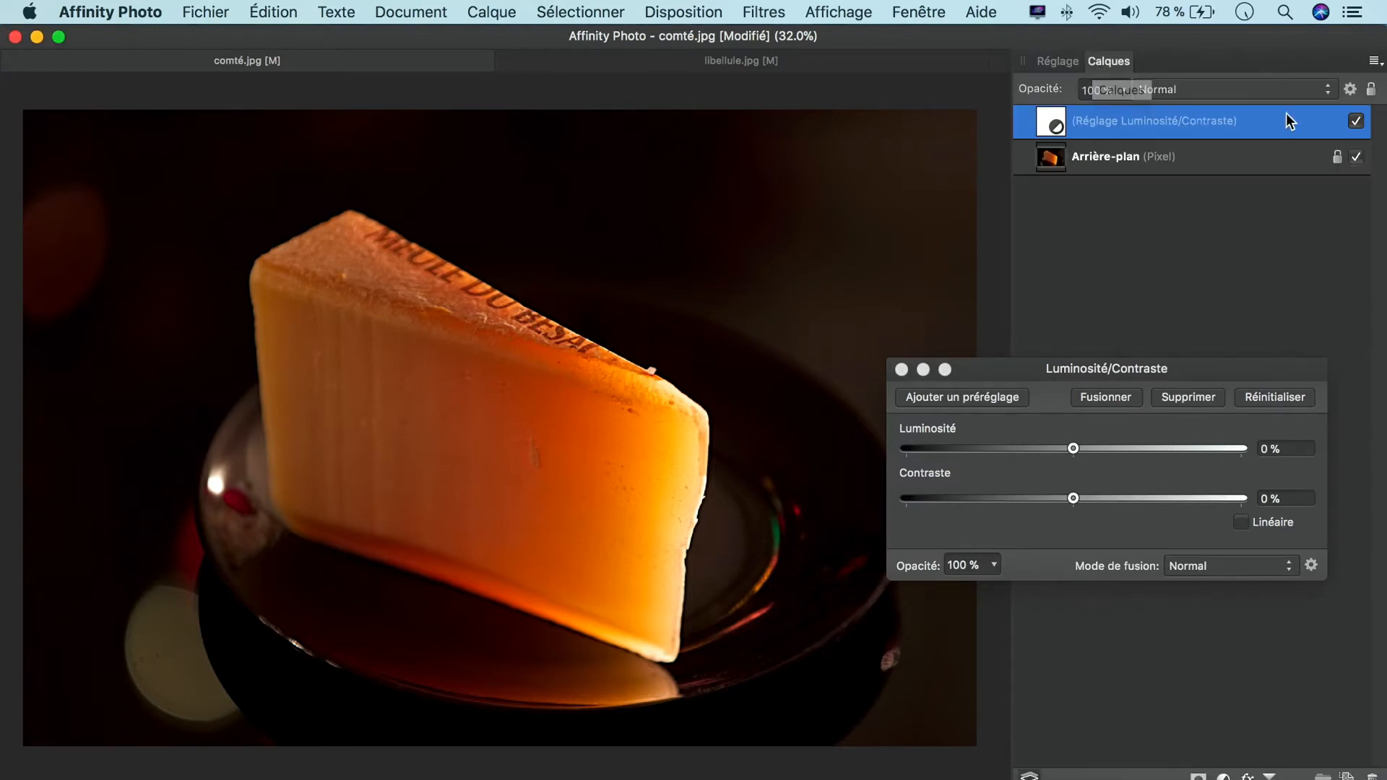
pyautogui.click(1328, 92)
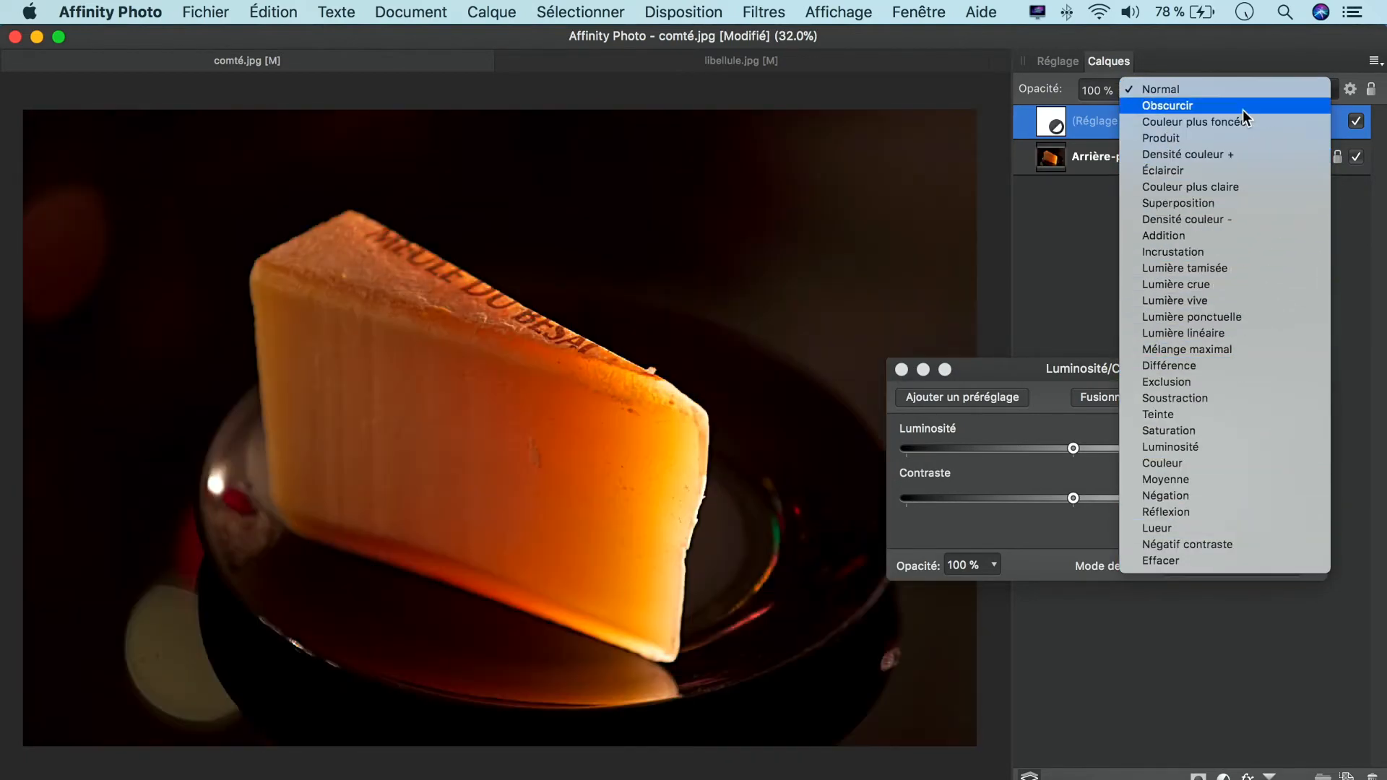
pyautogui.click(1243, 96)
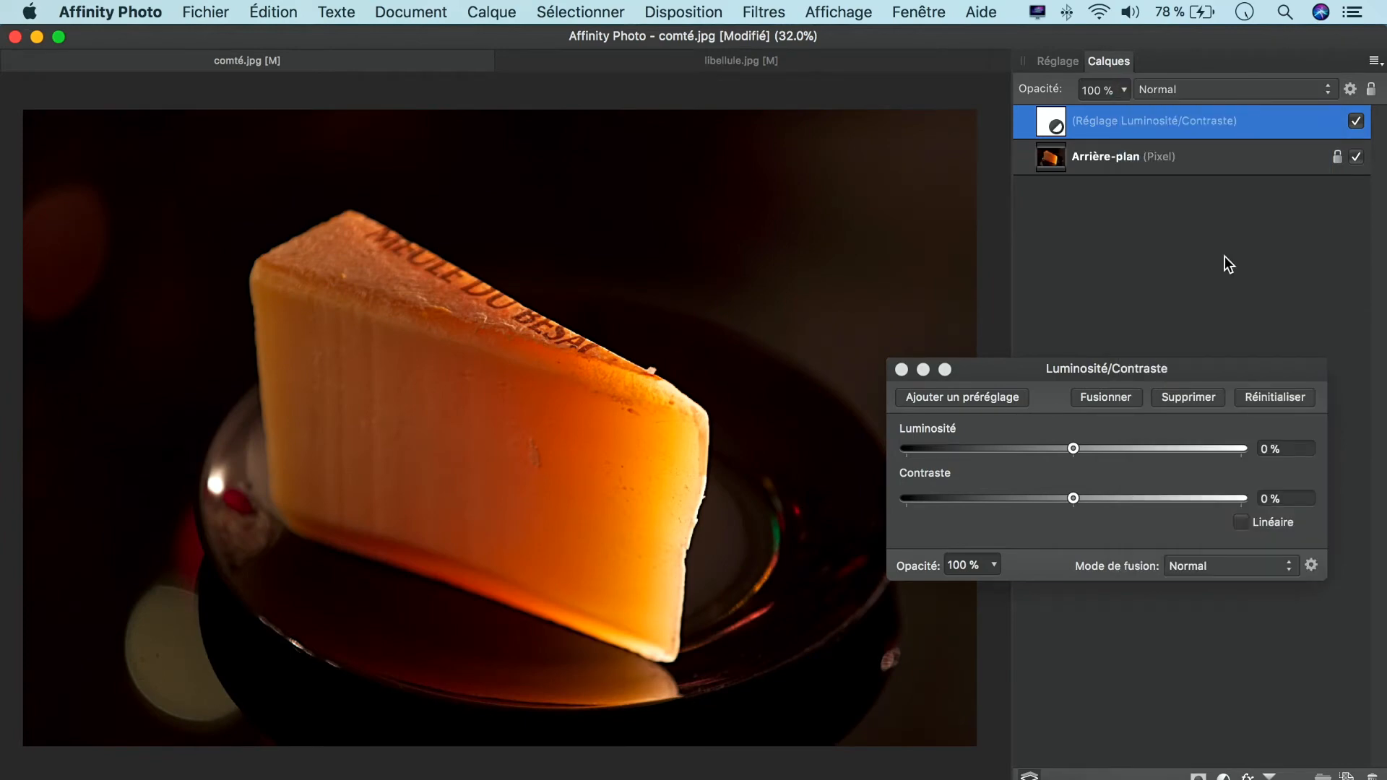
pyautogui.moveTo(1075, 502); pyautogui.dragTo(1015, 509)
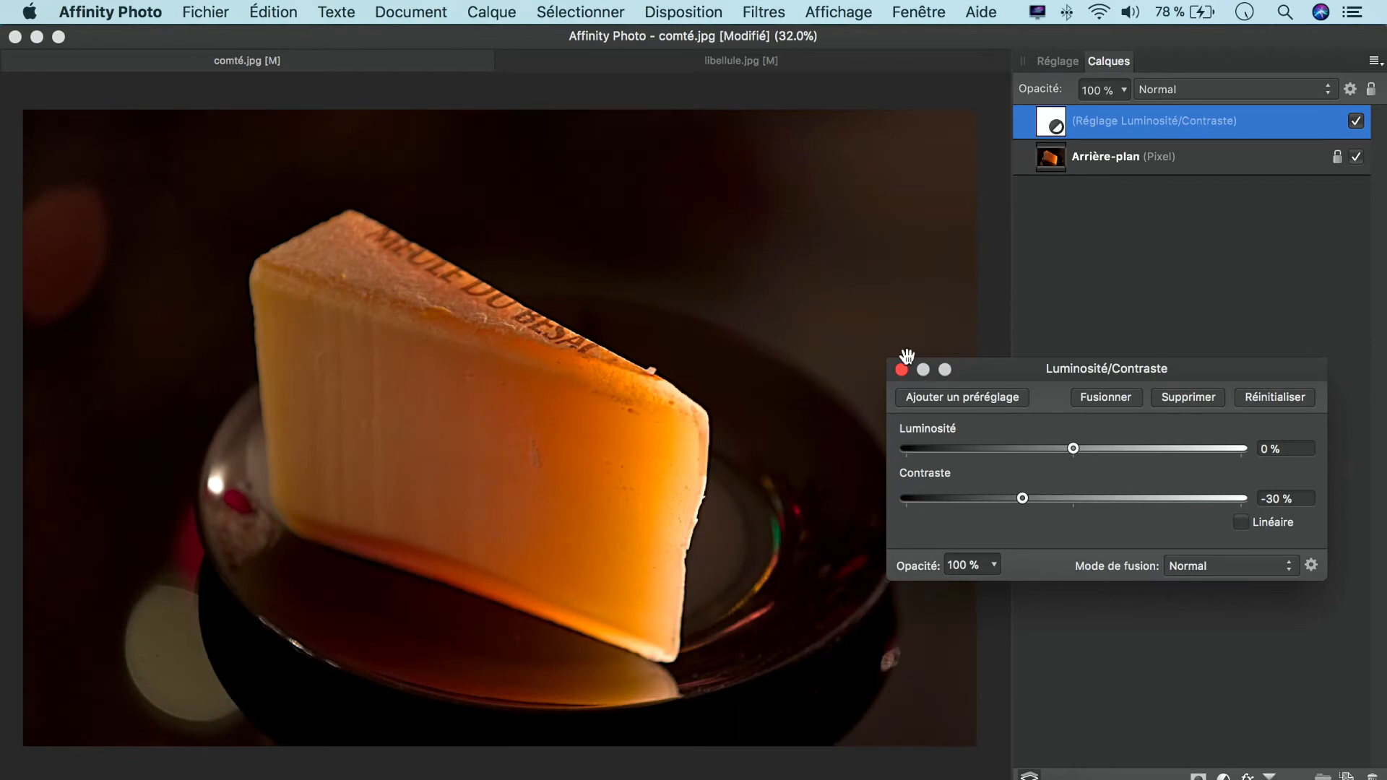
pyautogui.click(902, 370)
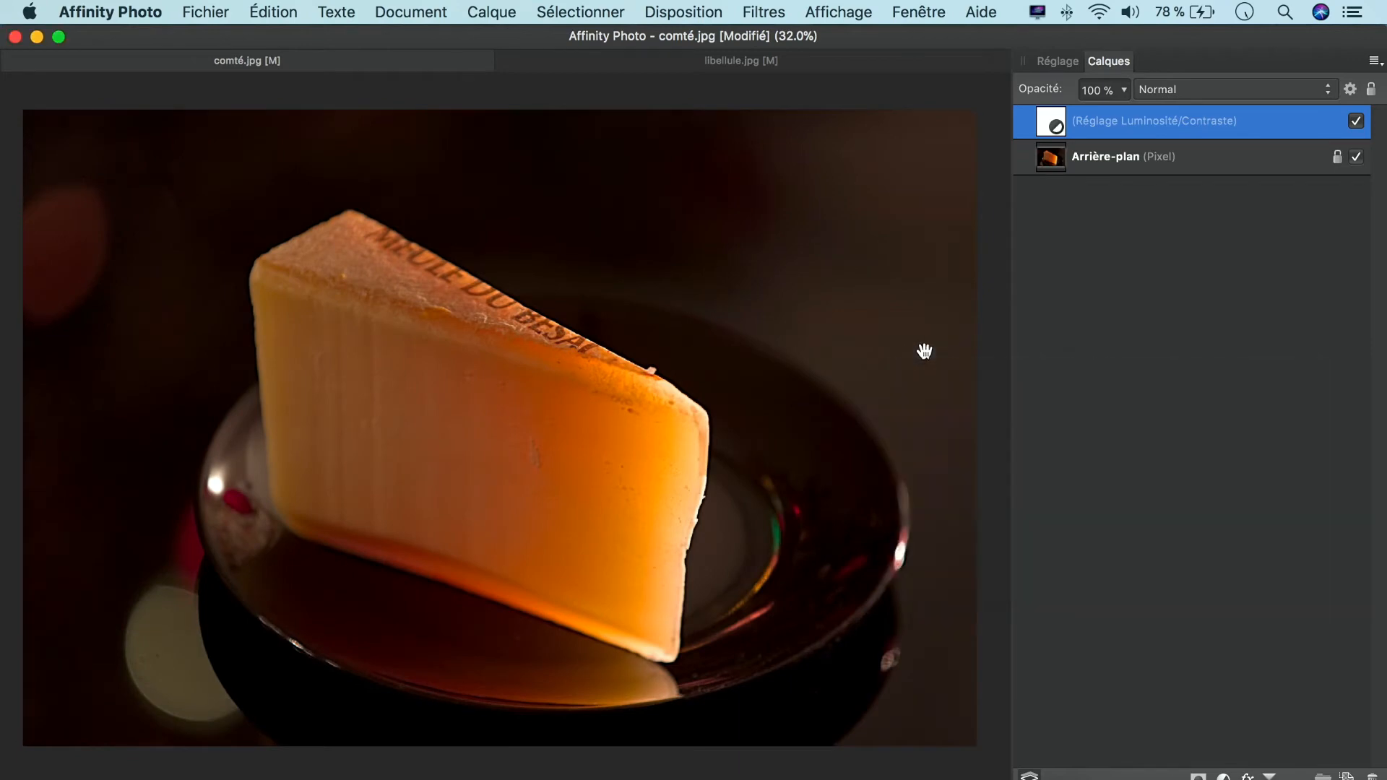
pyautogui.rightClick(1051, 126)
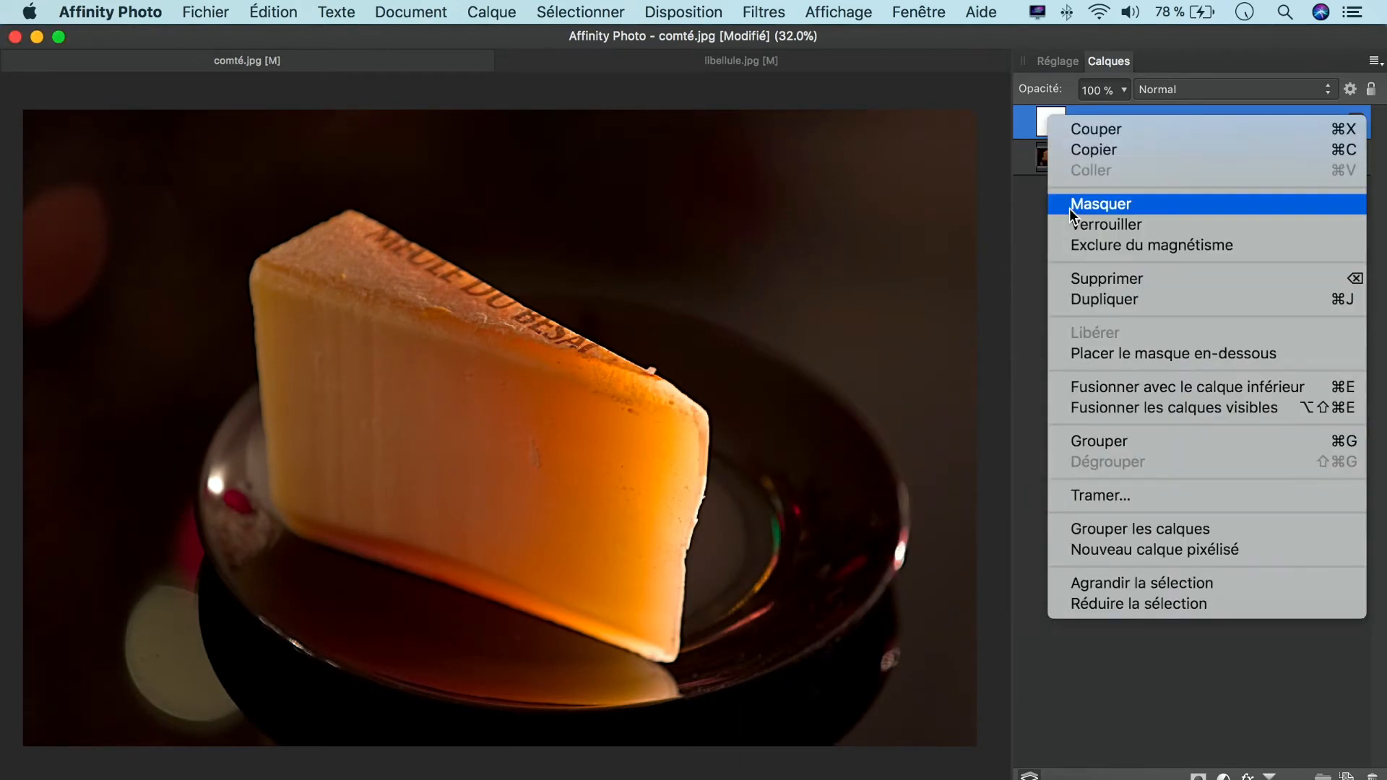
pyautogui.click(1075, 278)
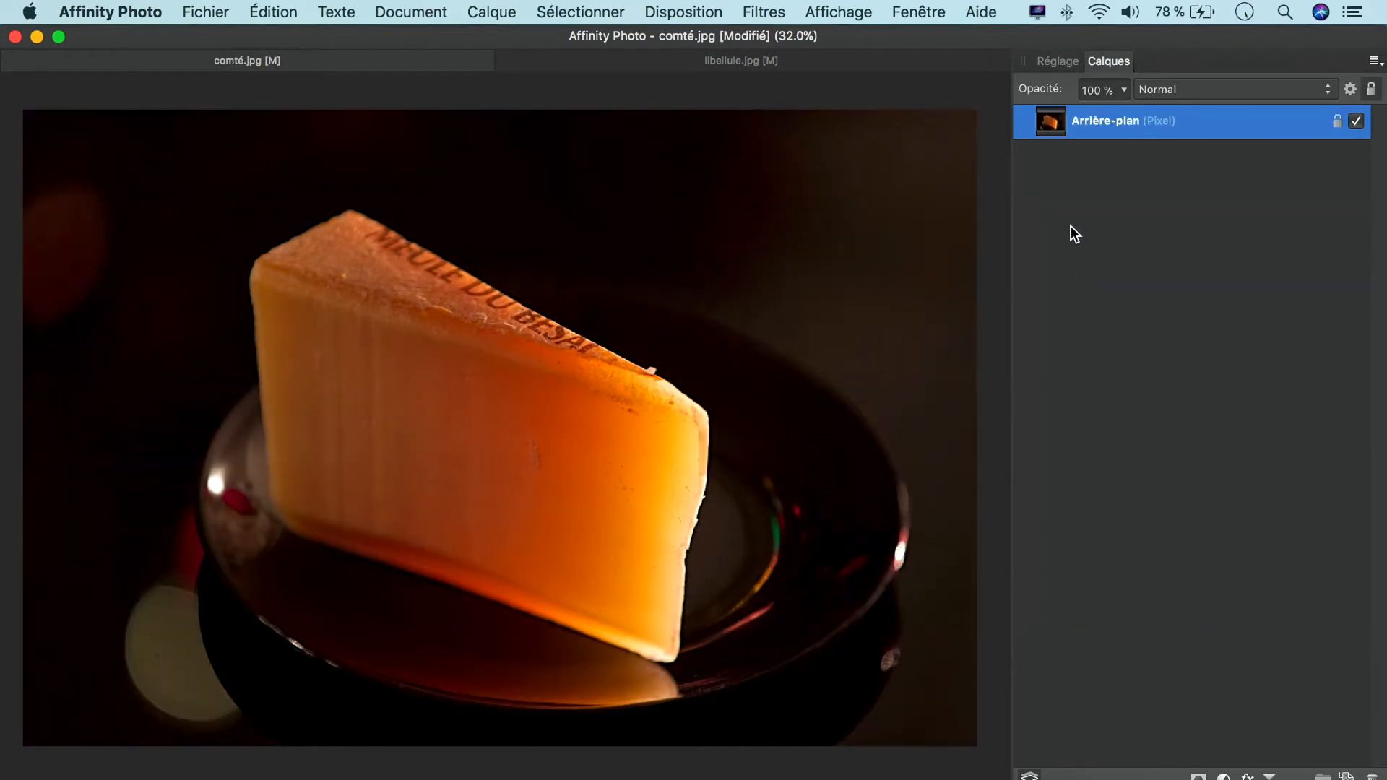
# Preview blend modes on a new empty pixel layer above Arrière-plan and delete that layer
pyautogui.rightClick(1053, 124)
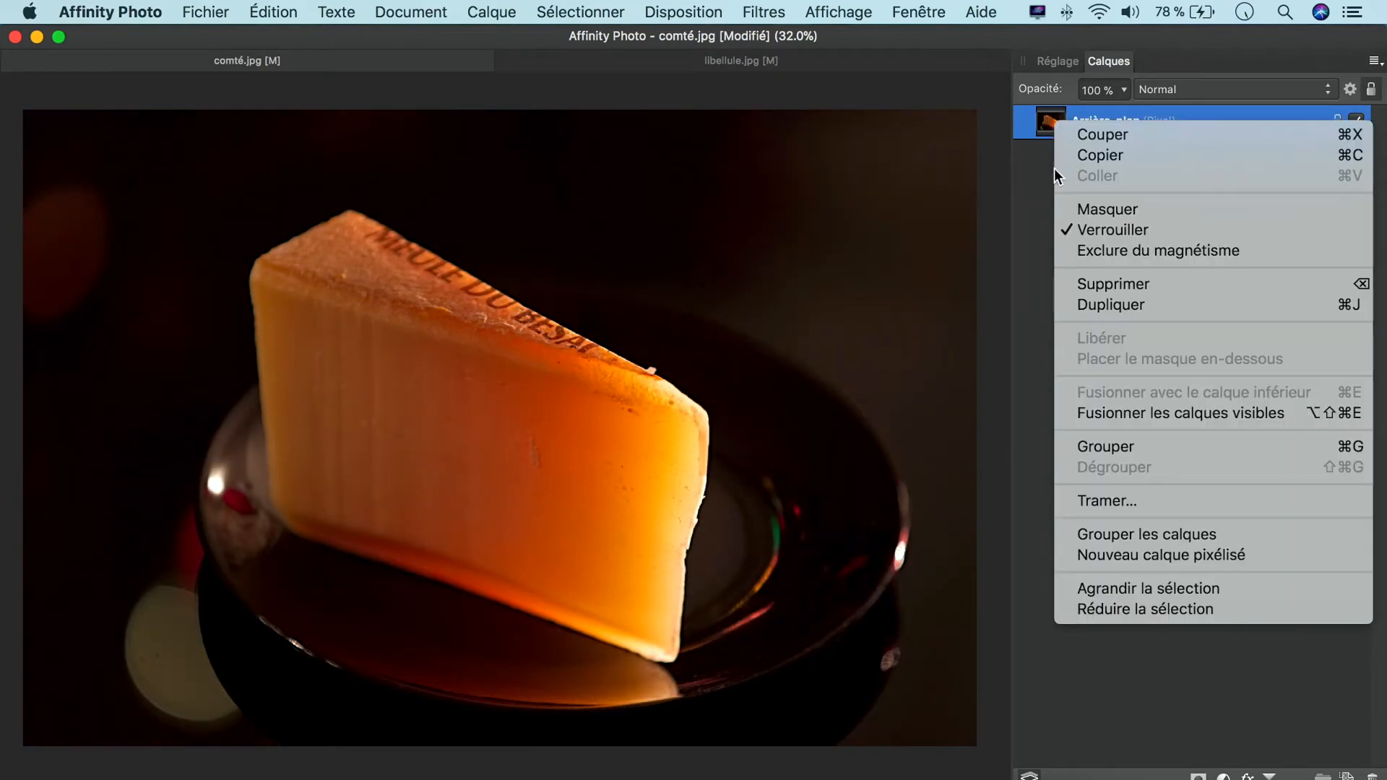
pyautogui.click(1103, 555)
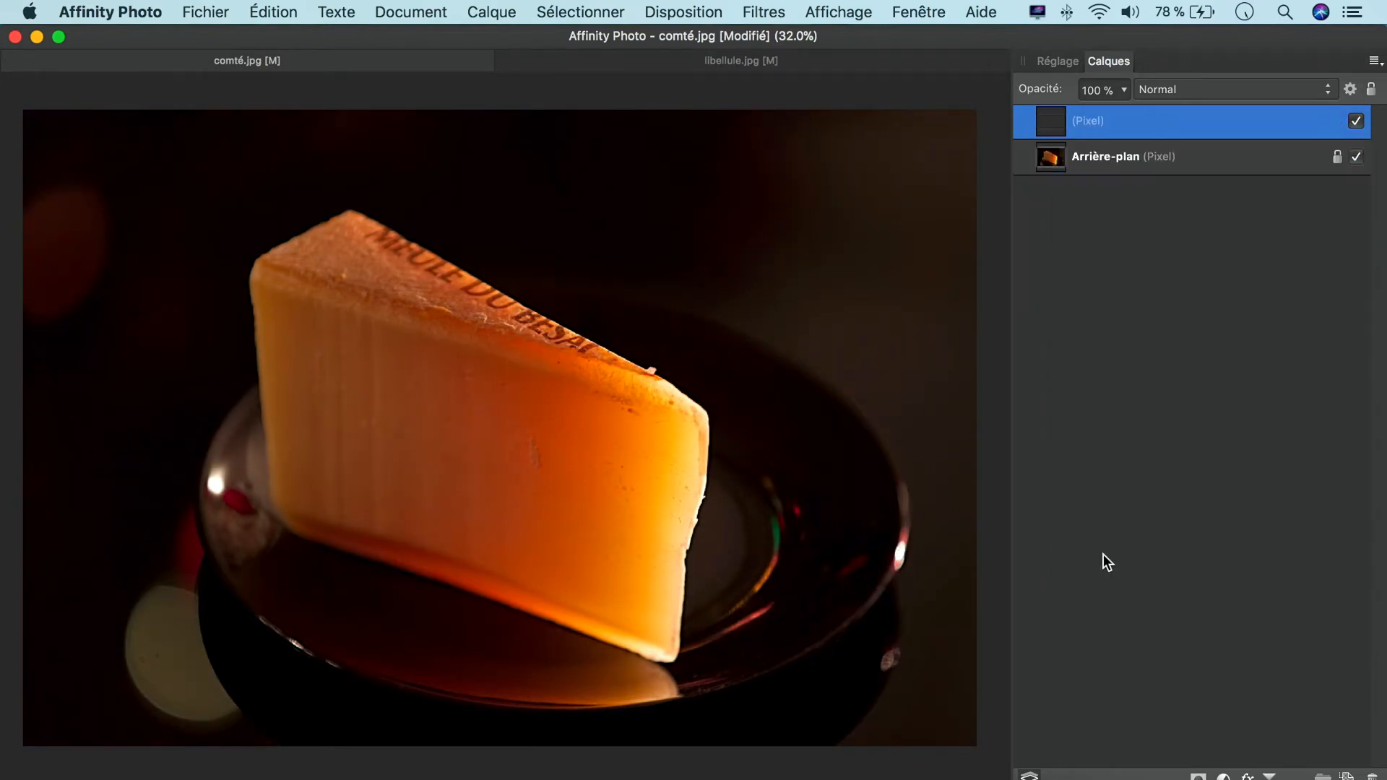
pyautogui.click(1326, 92)
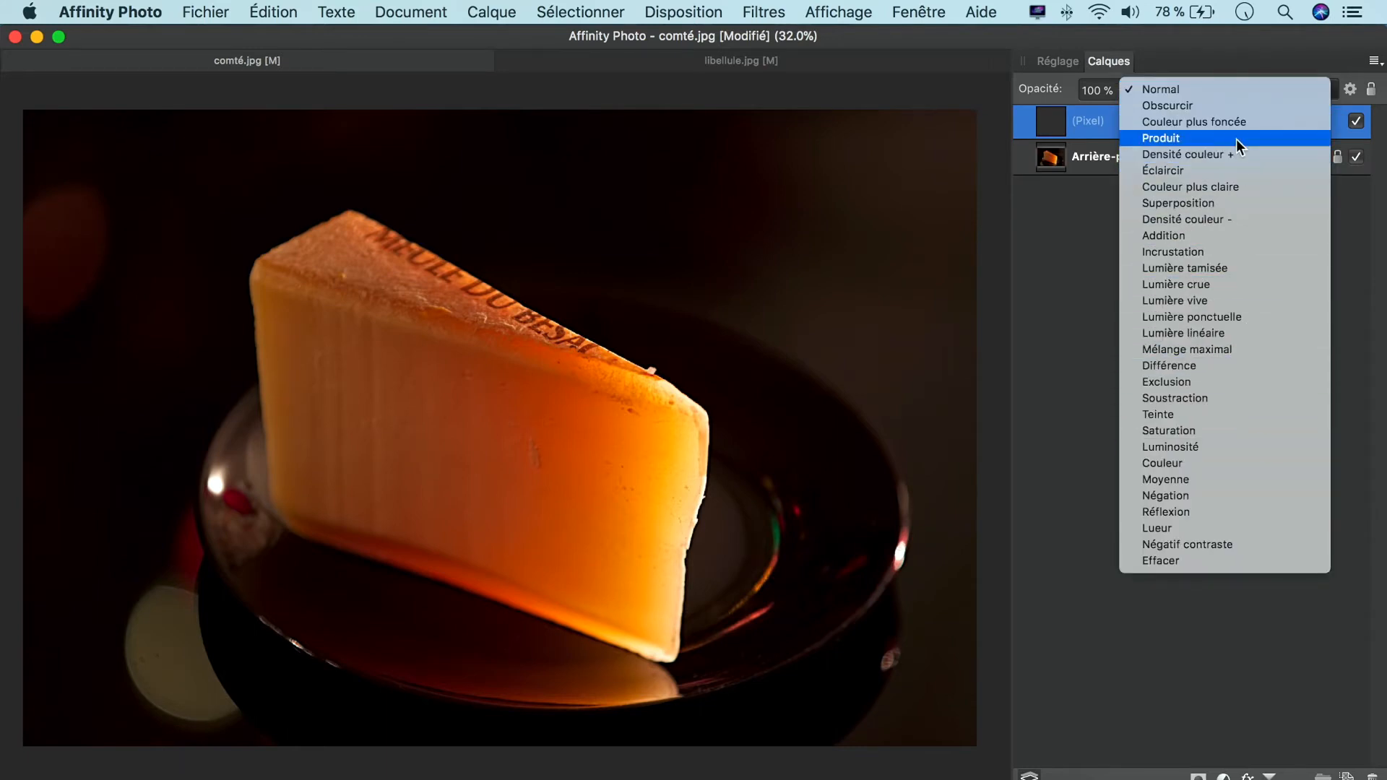
pyautogui.click(1078, 232)
pyautogui.rightClick(1052, 116)
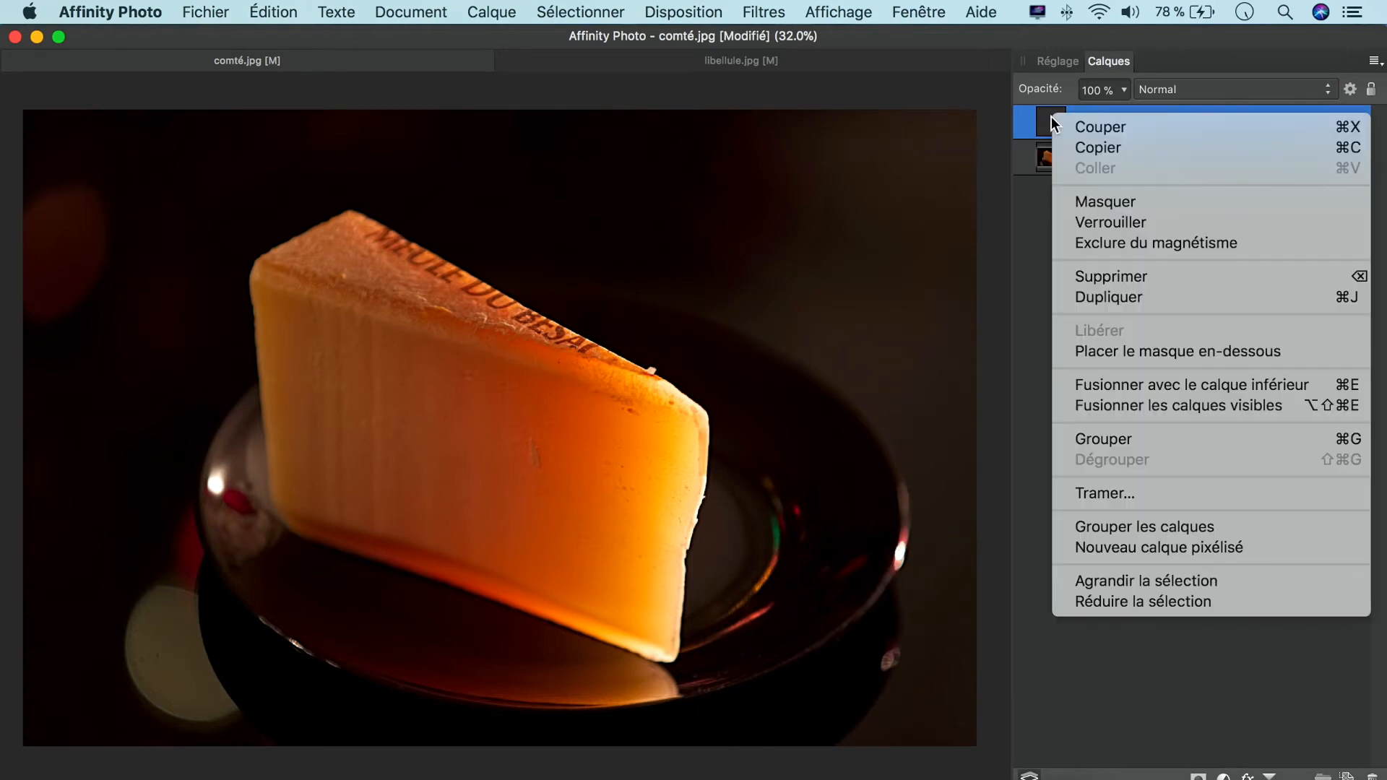
pyautogui.click(1094, 277)
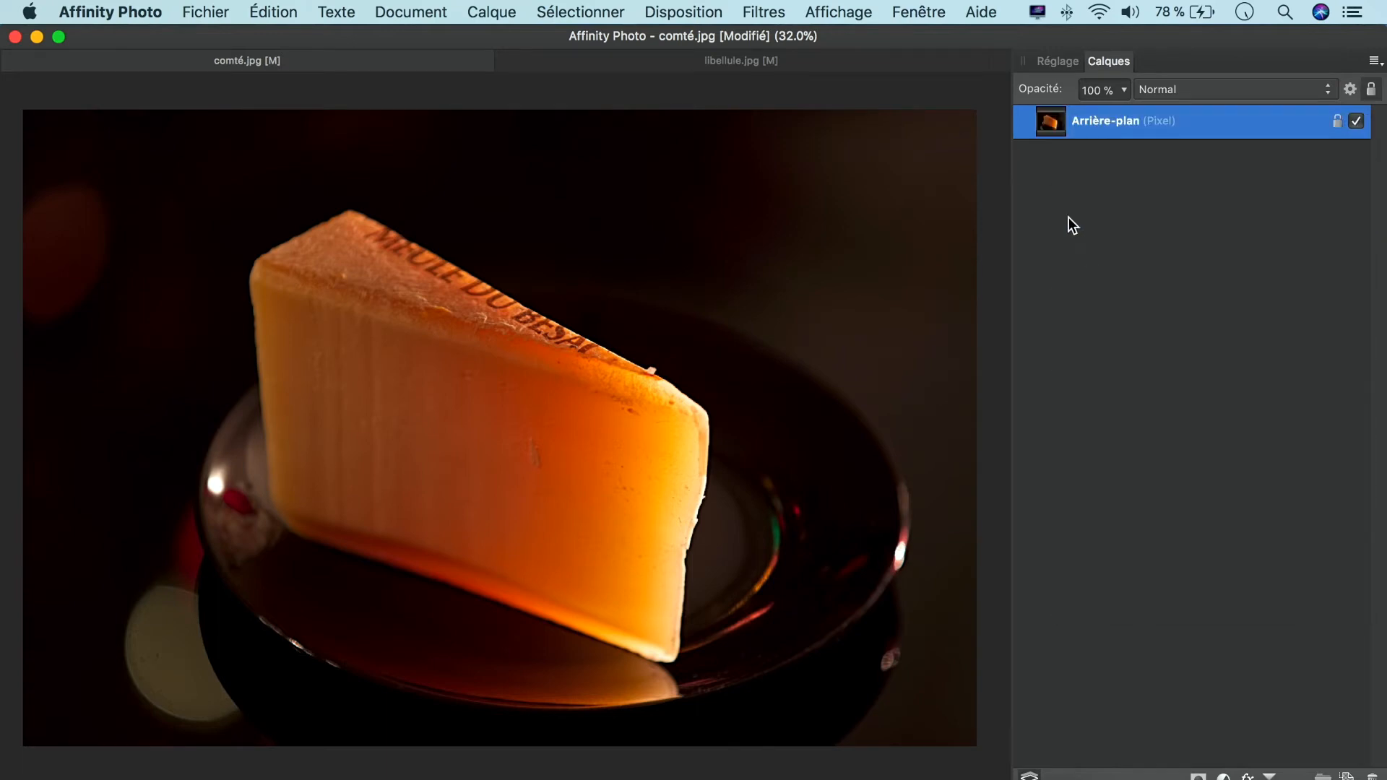
# Duplicate the Arrière-plan layer and set the copy's blend mode to Superposition
pyautogui.rightClick(1056, 127)
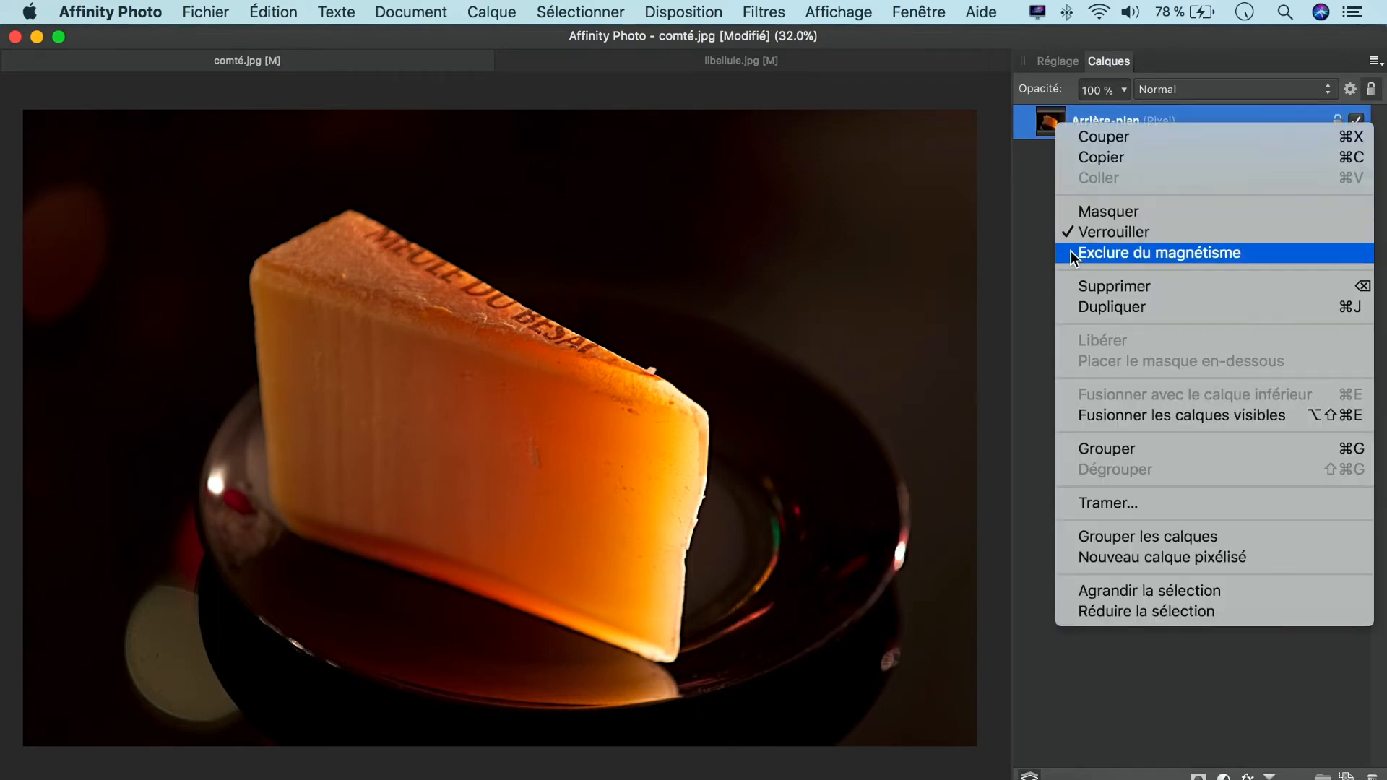
pyautogui.click(1072, 306)
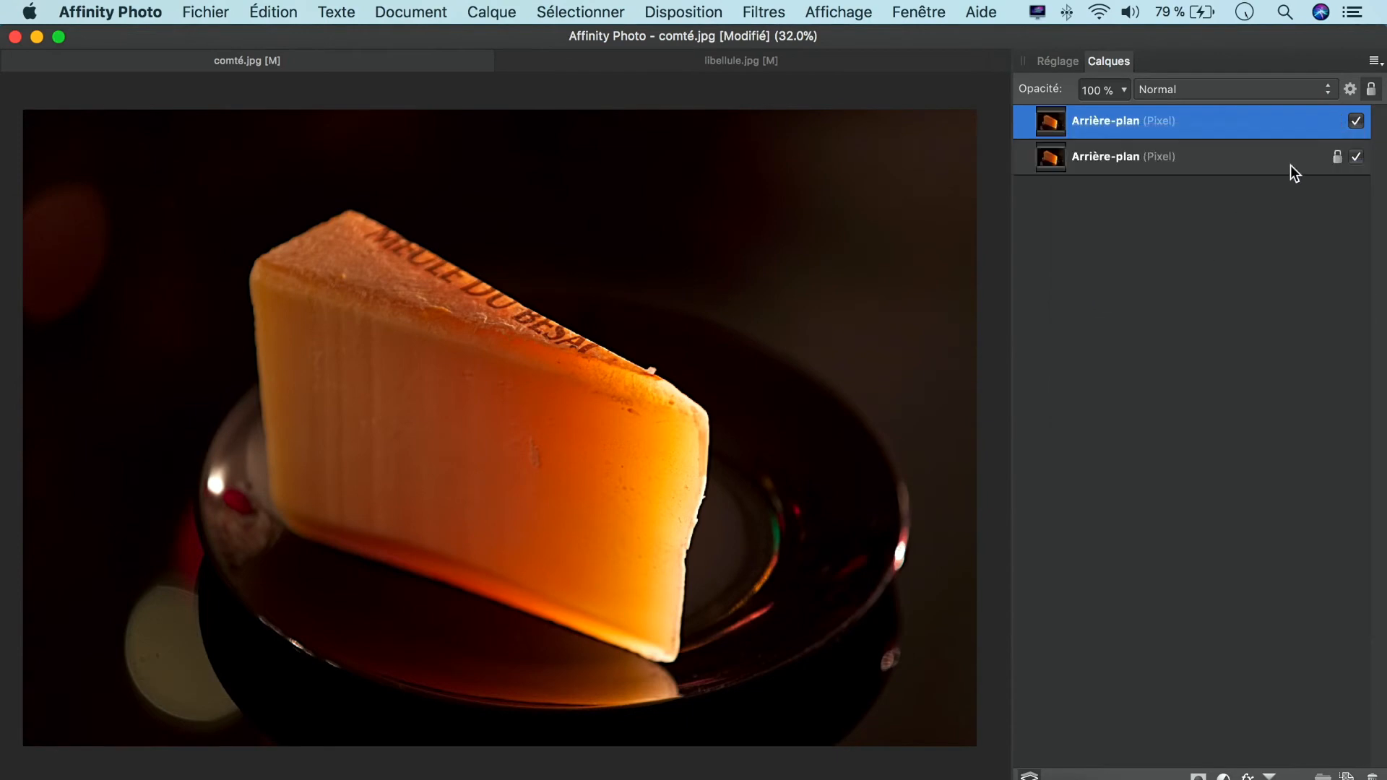
pyautogui.click(1330, 94)
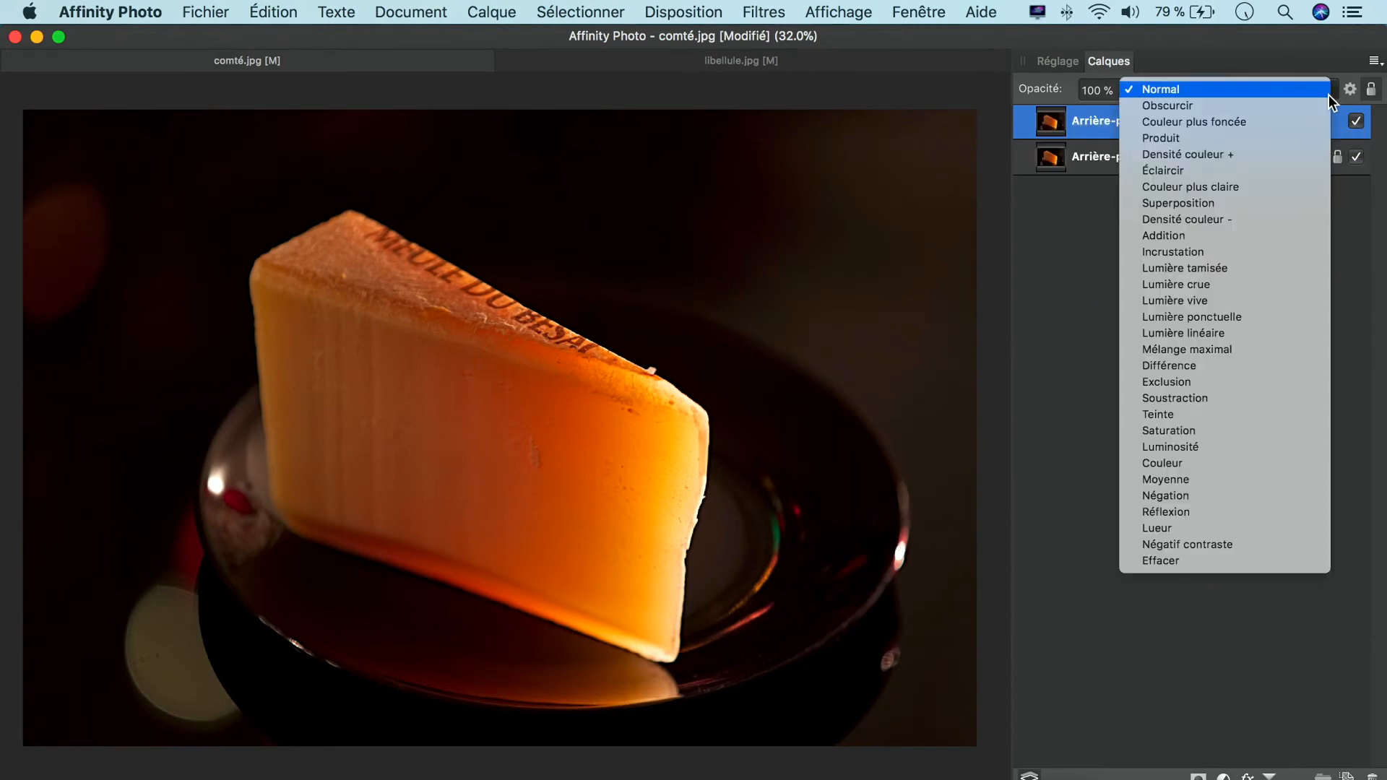
pyautogui.click(1301, 198)
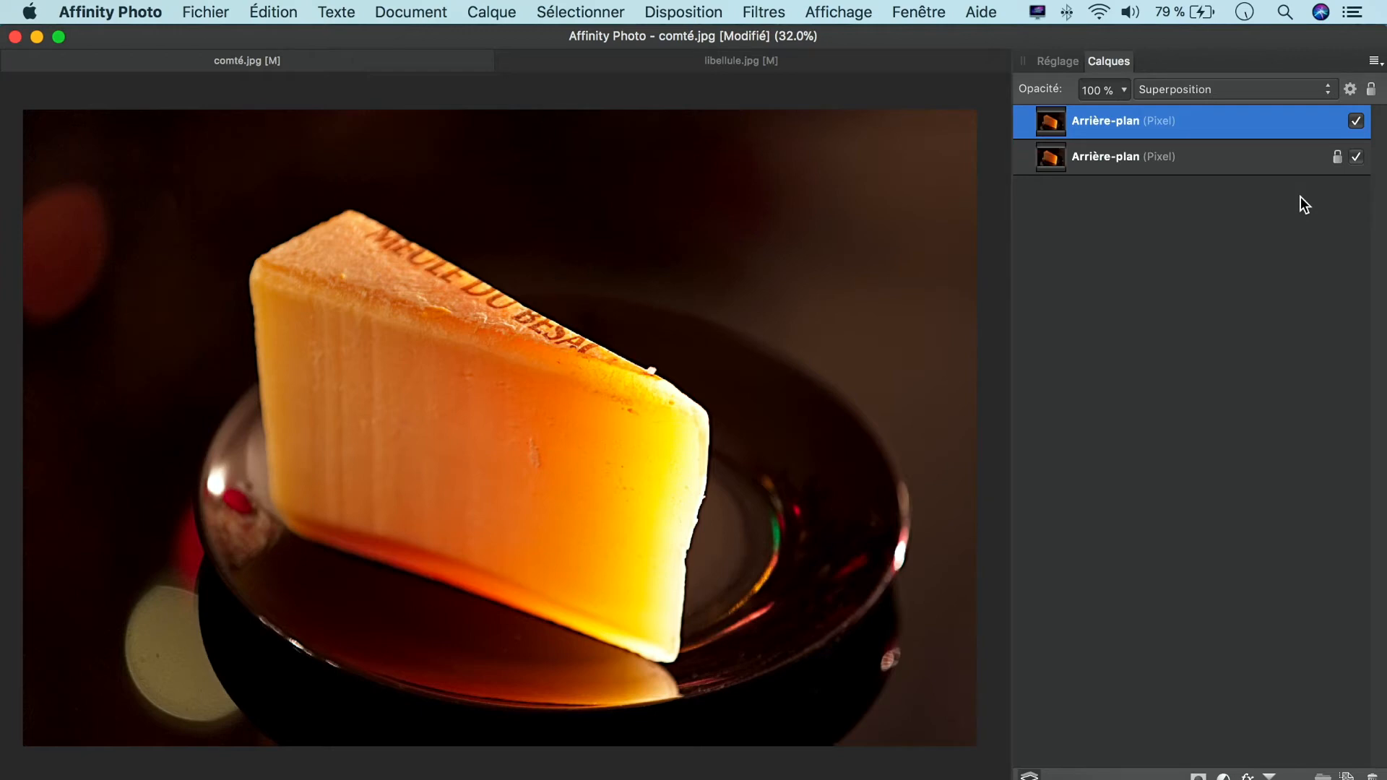
# Add a Luminosité/Contraste adjustment above the duplicated layer with contrast at -14%
pyautogui.click(1069, 64)
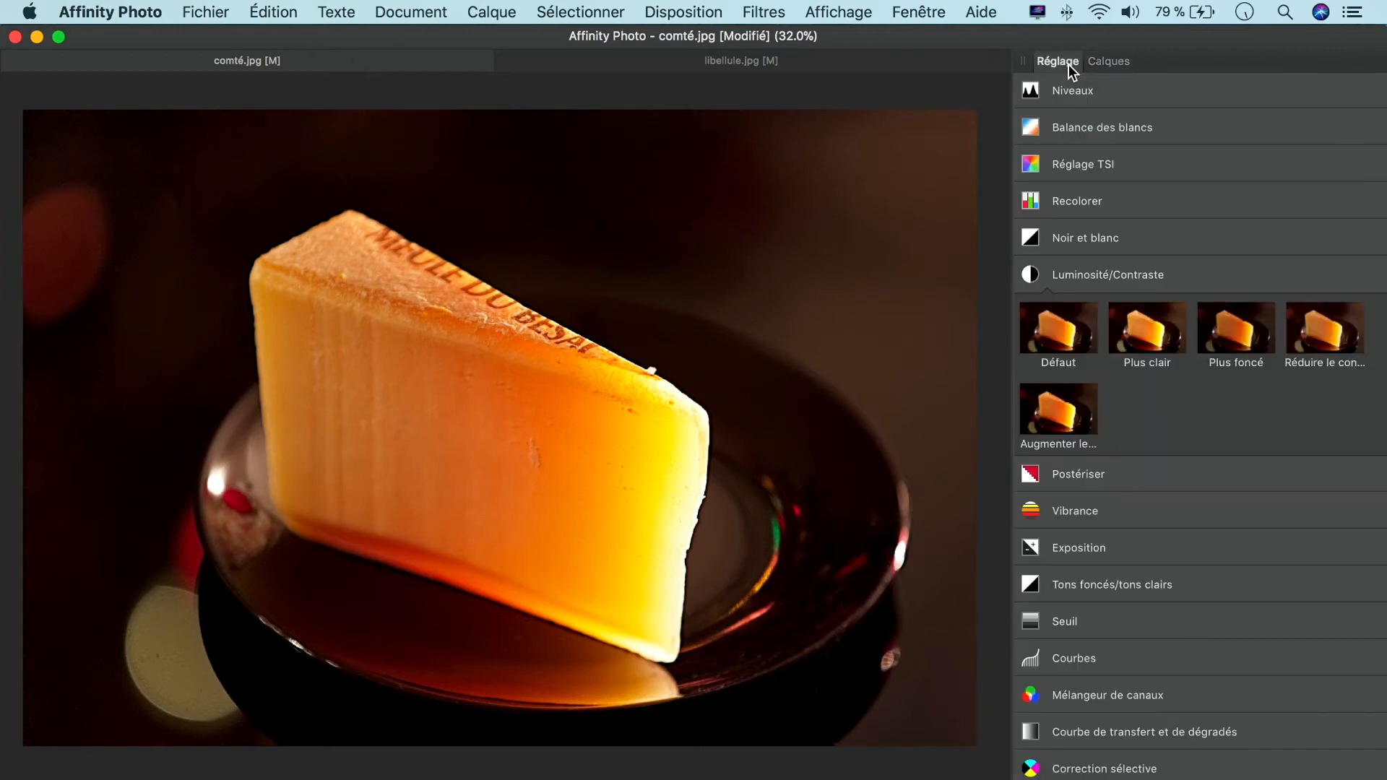
pyautogui.click(1038, 271)
pyautogui.click(1037, 272)
pyautogui.click(1038, 271)
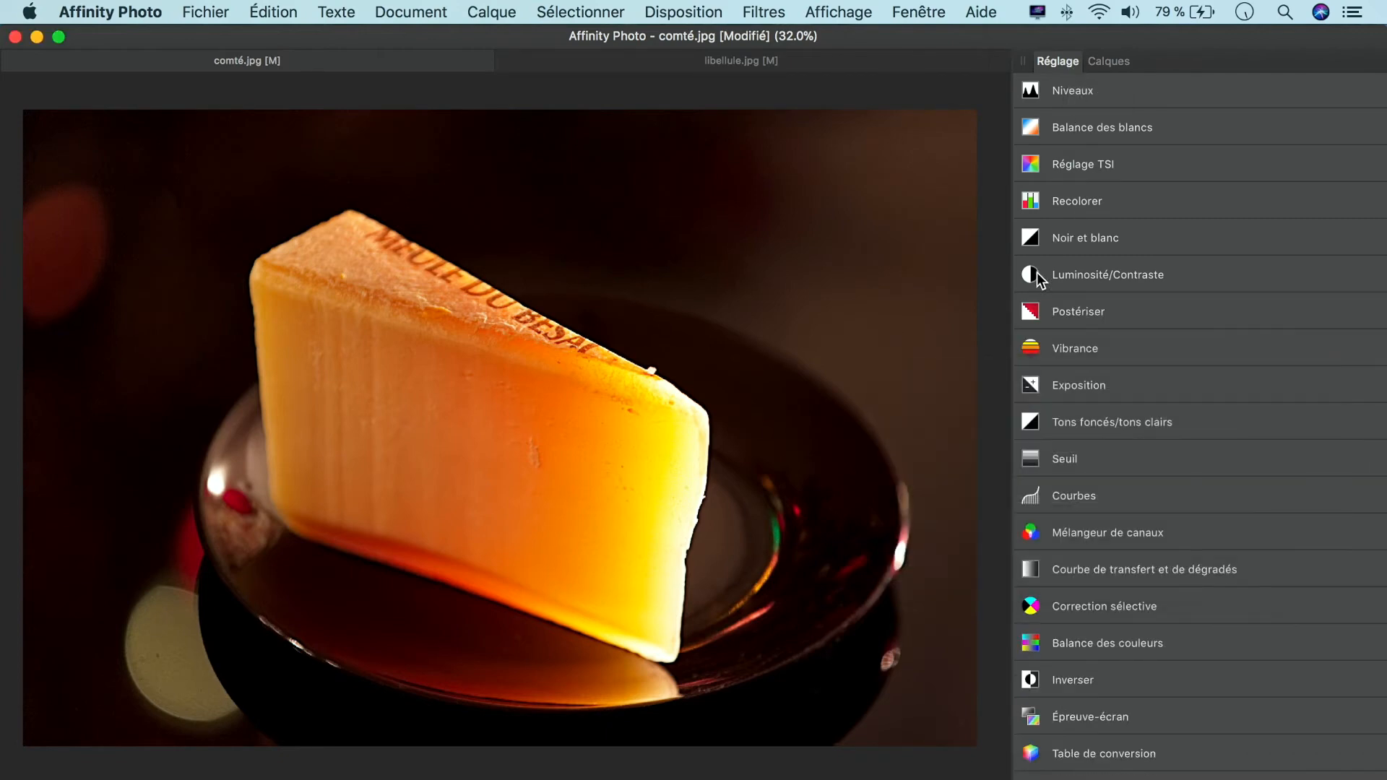
pyautogui.click(1037, 271)
pyautogui.moveTo(1073, 498)
pyautogui.mouseDown()
pyautogui.moveTo(1165, 506)
pyautogui.moveTo(1000, 504)
pyautogui.moveTo(1049, 504)
pyautogui.mouseUp()
pyautogui.click(902, 369)
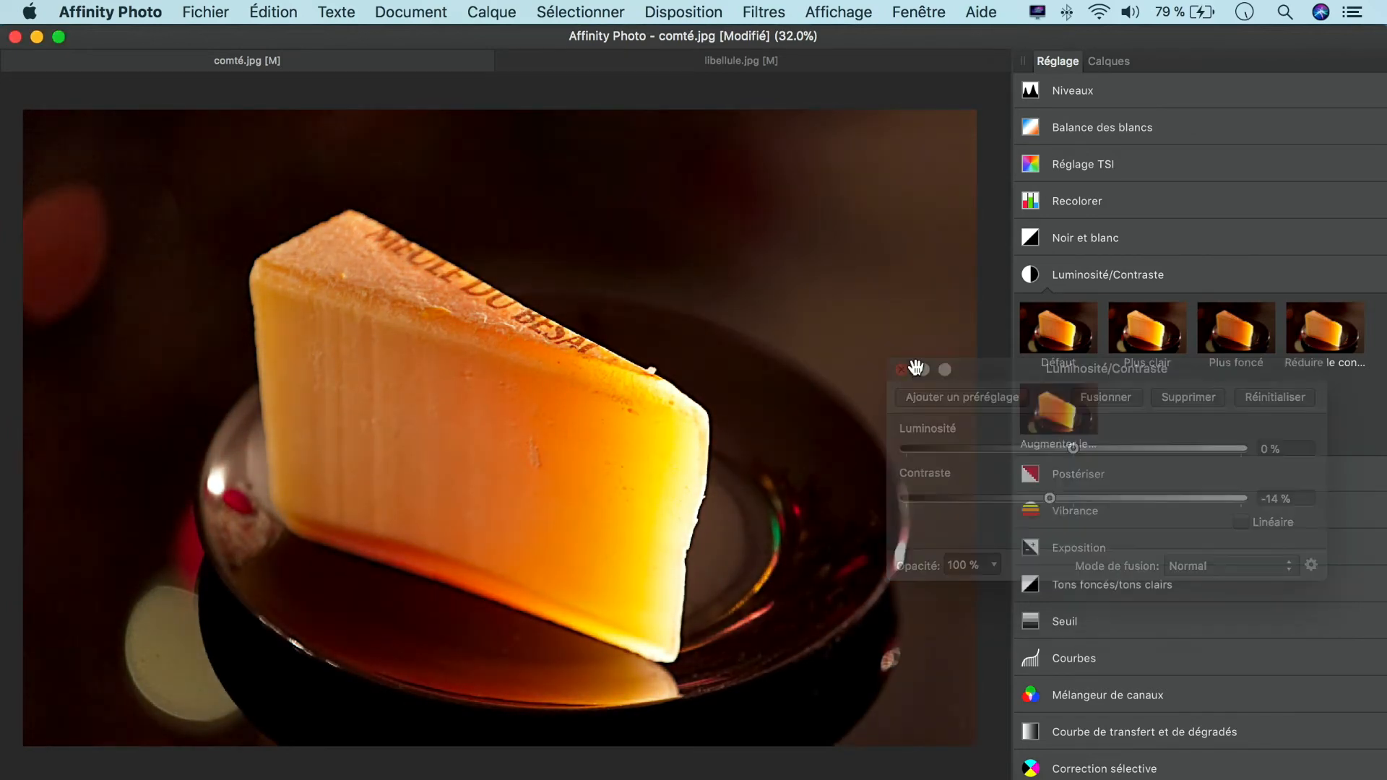
# Set the Luminosité/Contraste adjustment layer's opacity to 90% and its blend mode to Superposition
pyautogui.click(1108, 60)
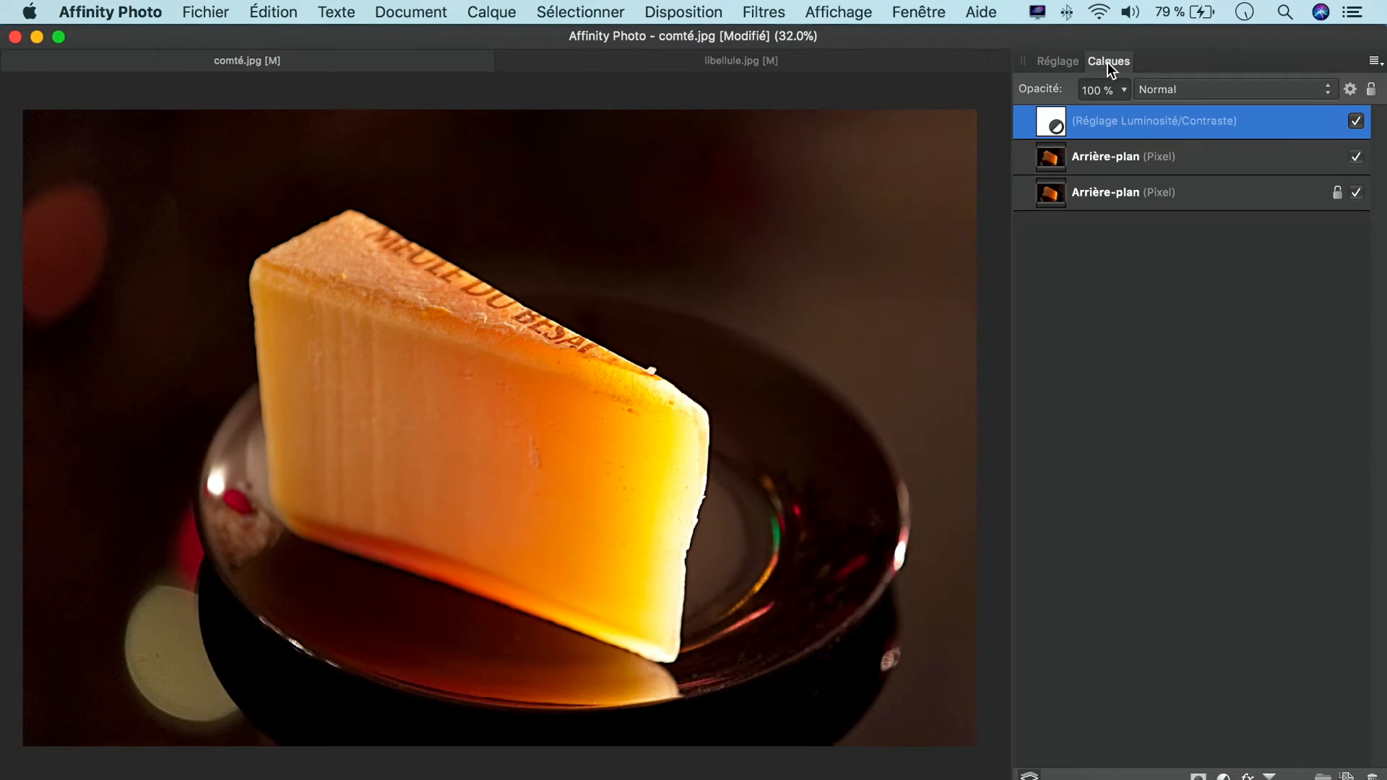
pyautogui.click(1123, 90)
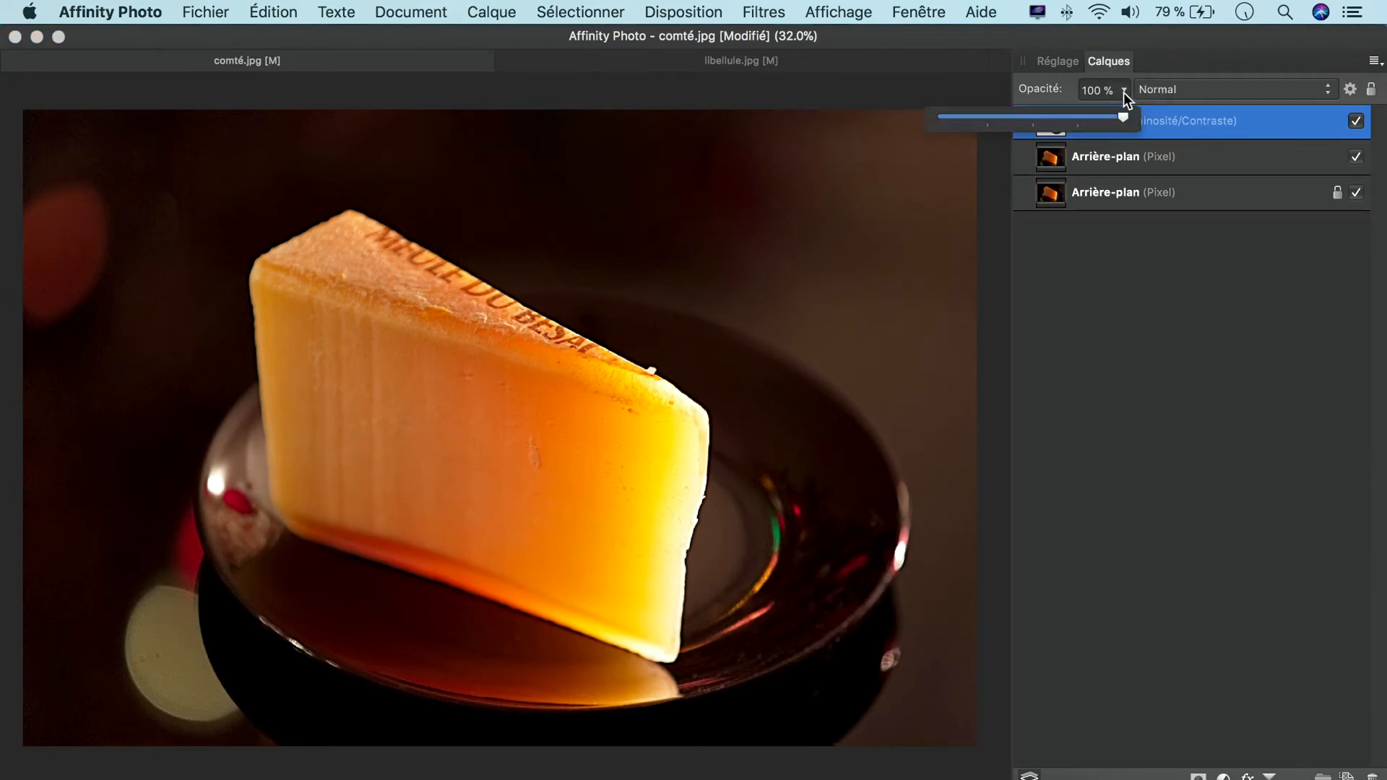
pyautogui.moveTo(1126, 116)
pyautogui.mouseDown()
pyautogui.moveTo(1049, 123)
pyautogui.moveTo(1106, 123)
pyautogui.mouseUp()
pyautogui.click(1331, 92)
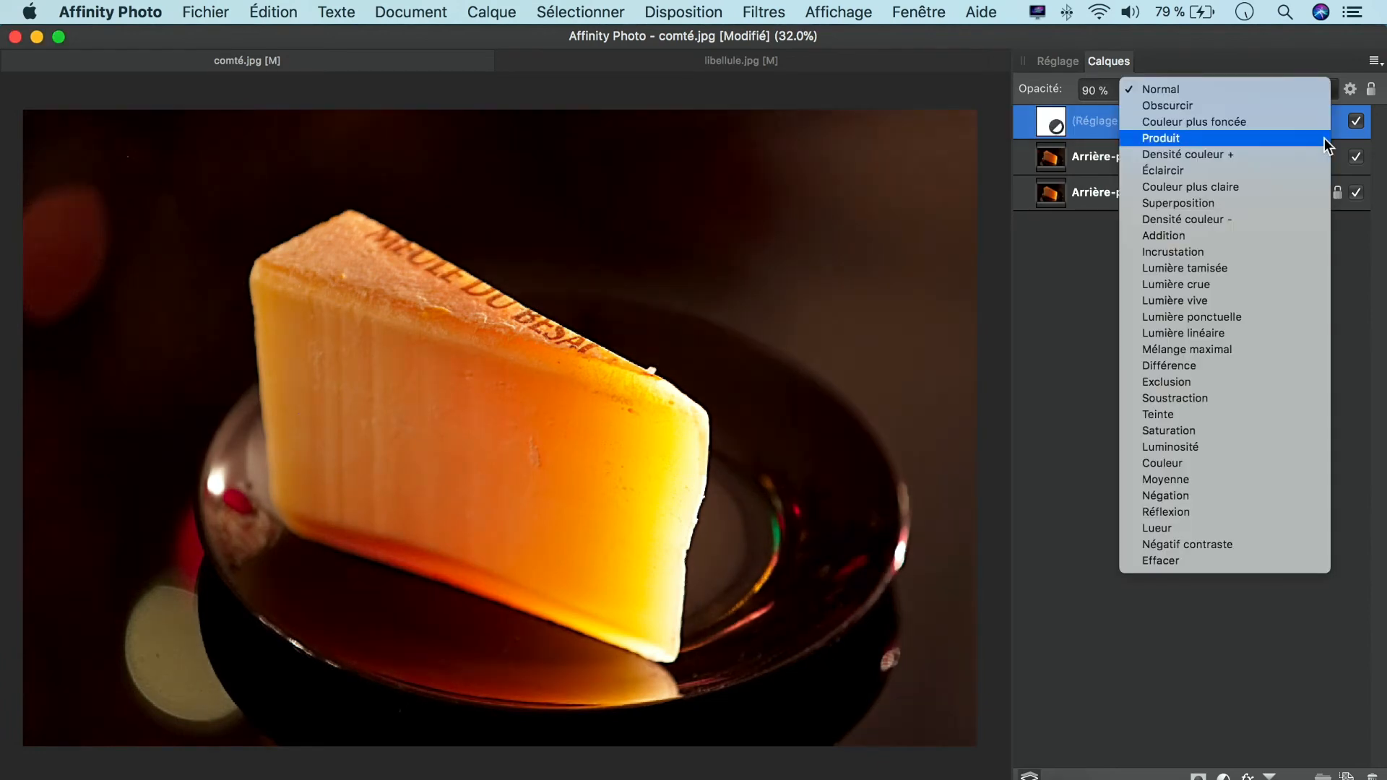
pyautogui.click(1306, 201)
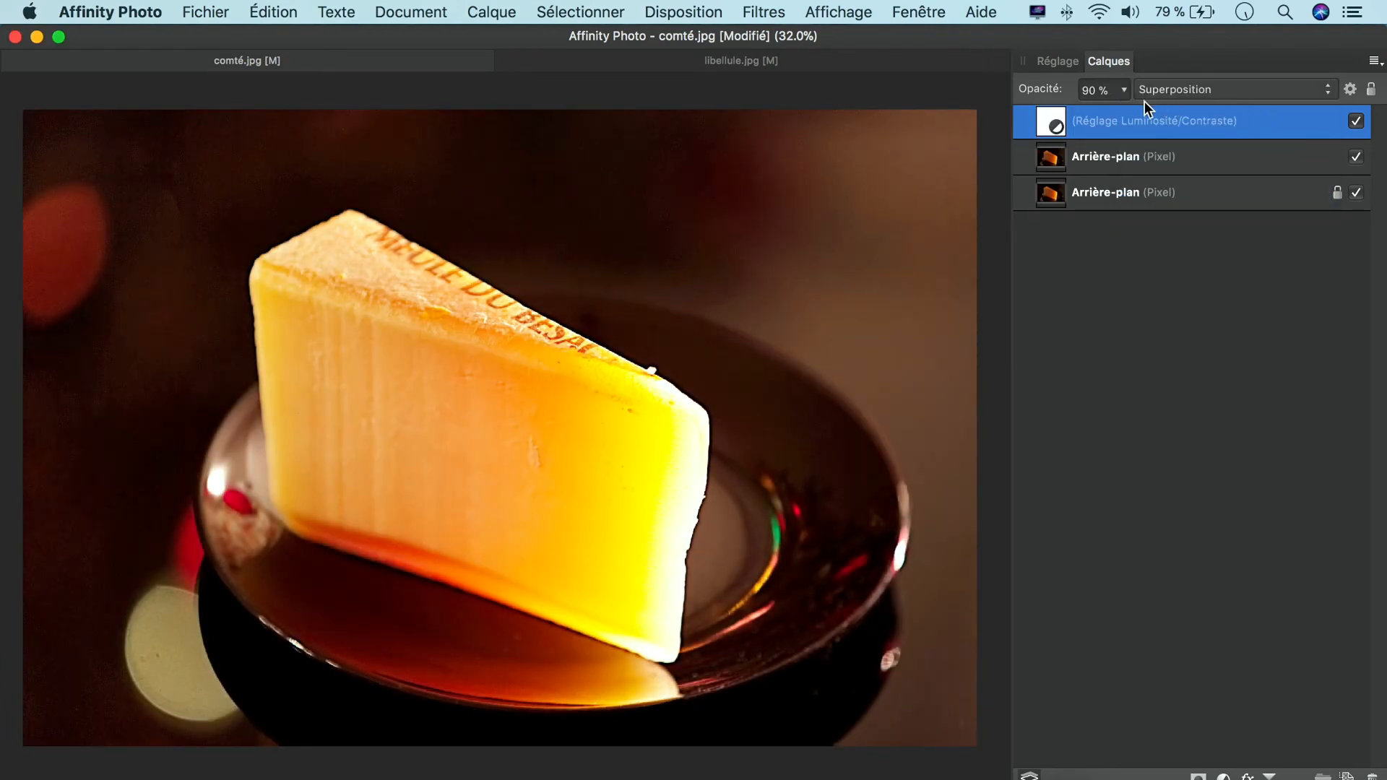
# Set the Luminosité/Contraste adjustment layer's opacity to 69%
pyautogui.click(1124, 89)
pyautogui.moveTo(1125, 120); pyautogui.dragTo(1085, 124)
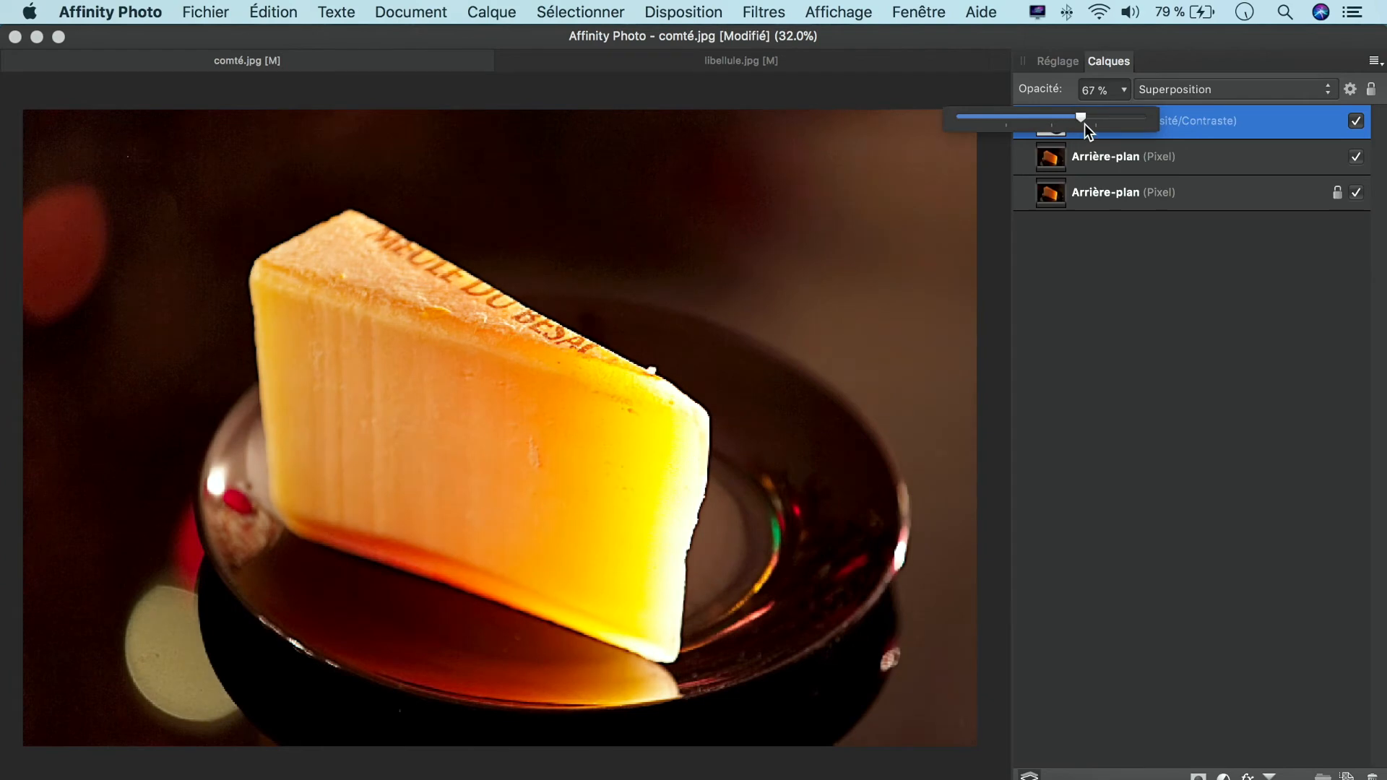
pyautogui.click(1125, 91)
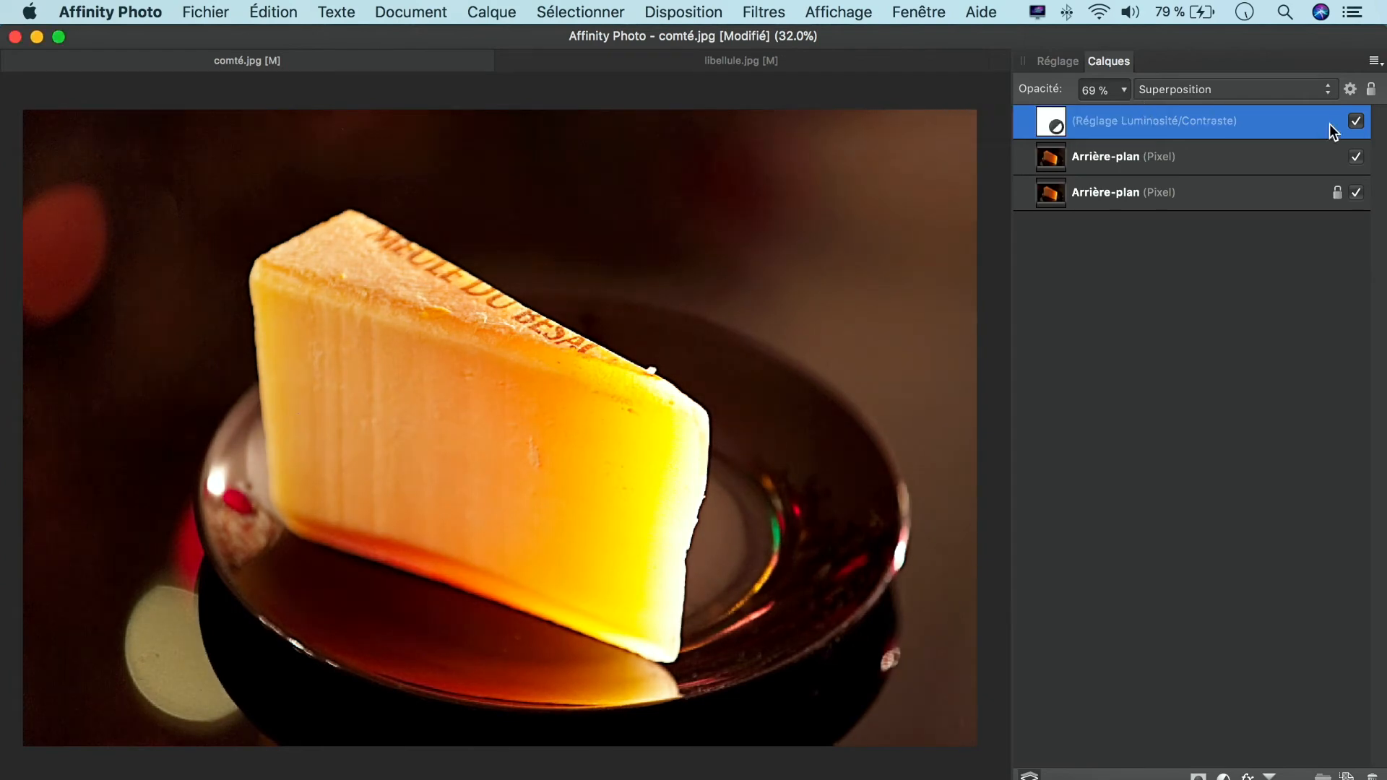
# Set the Luminosité/Contraste adjustment layer's blend mode to Incrustation and its opacity to 93%
pyautogui.click(1329, 93)
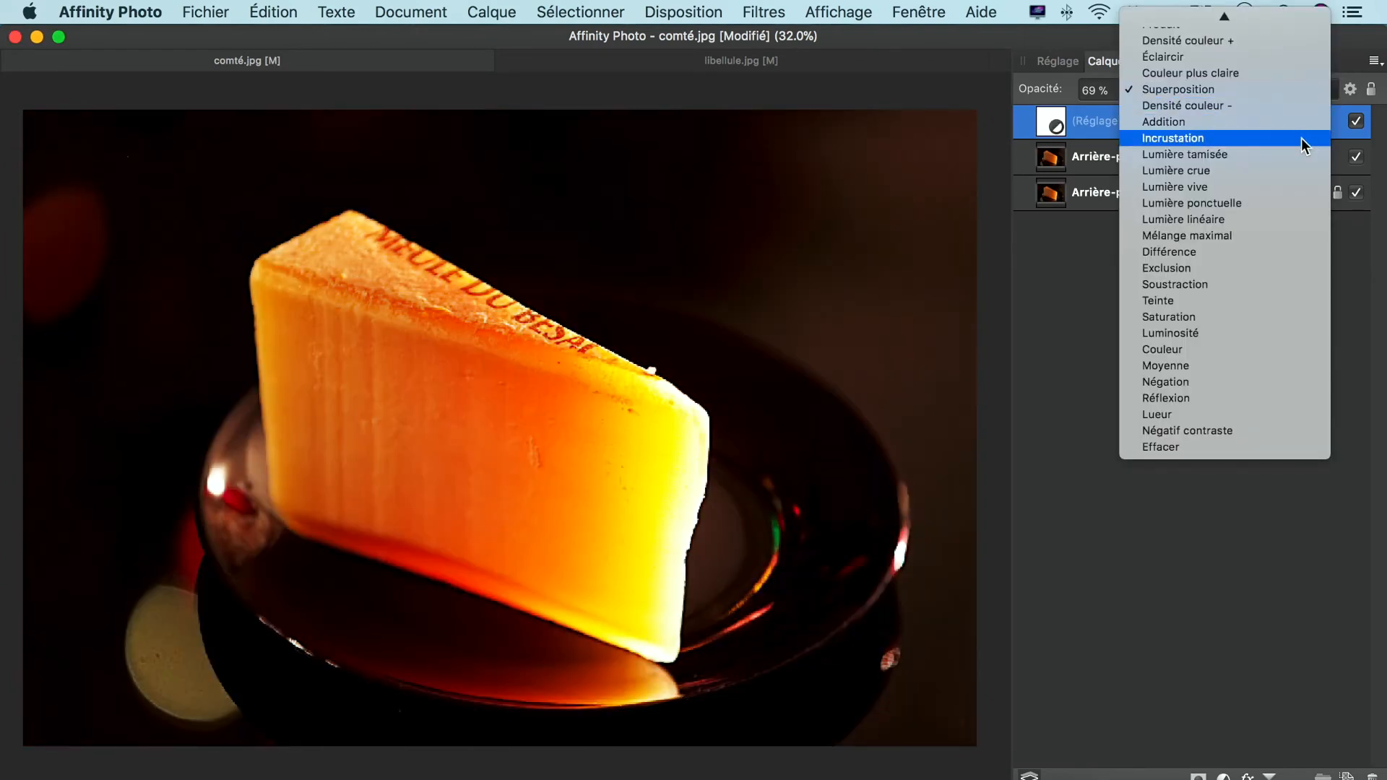
pyautogui.click(1296, 139)
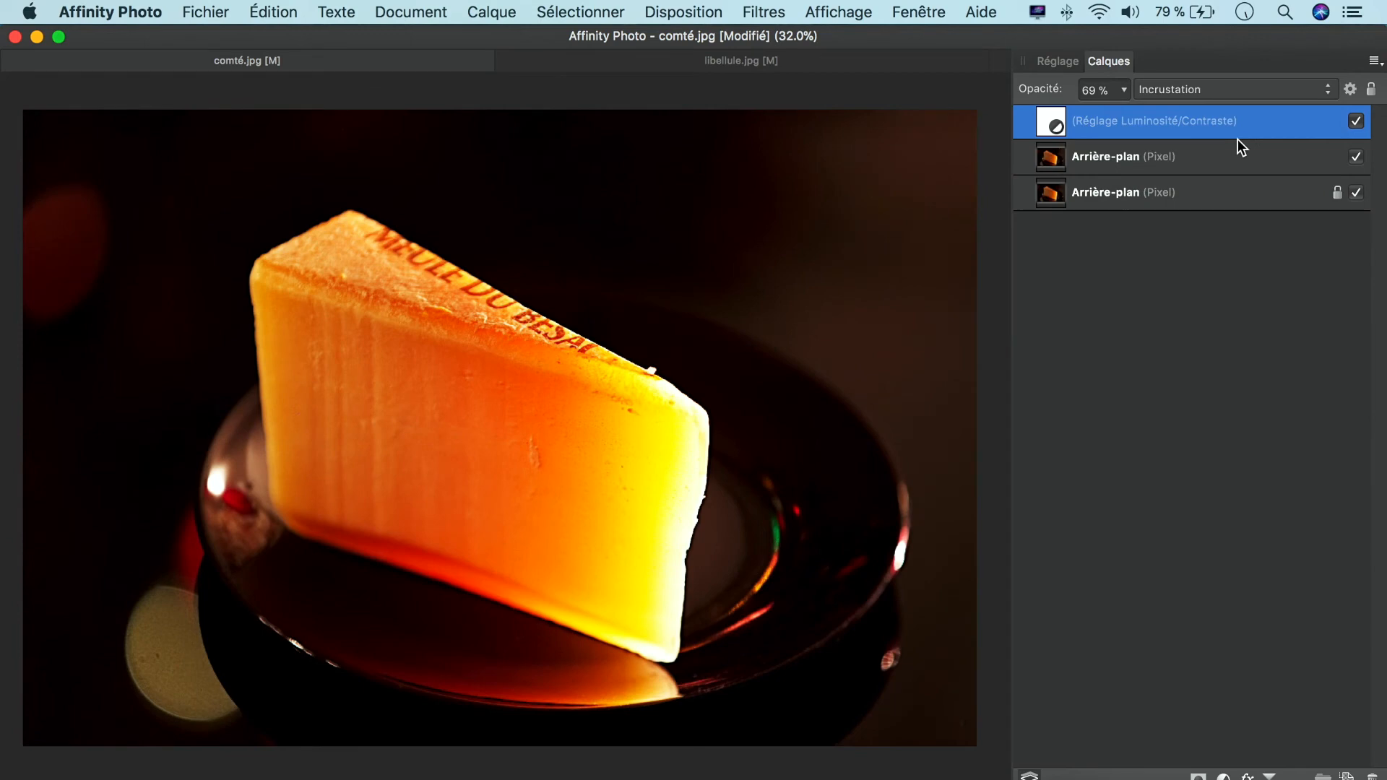
pyautogui.click(1124, 92)
pyautogui.moveTo(1123, 118); pyautogui.dragTo(1168, 128)
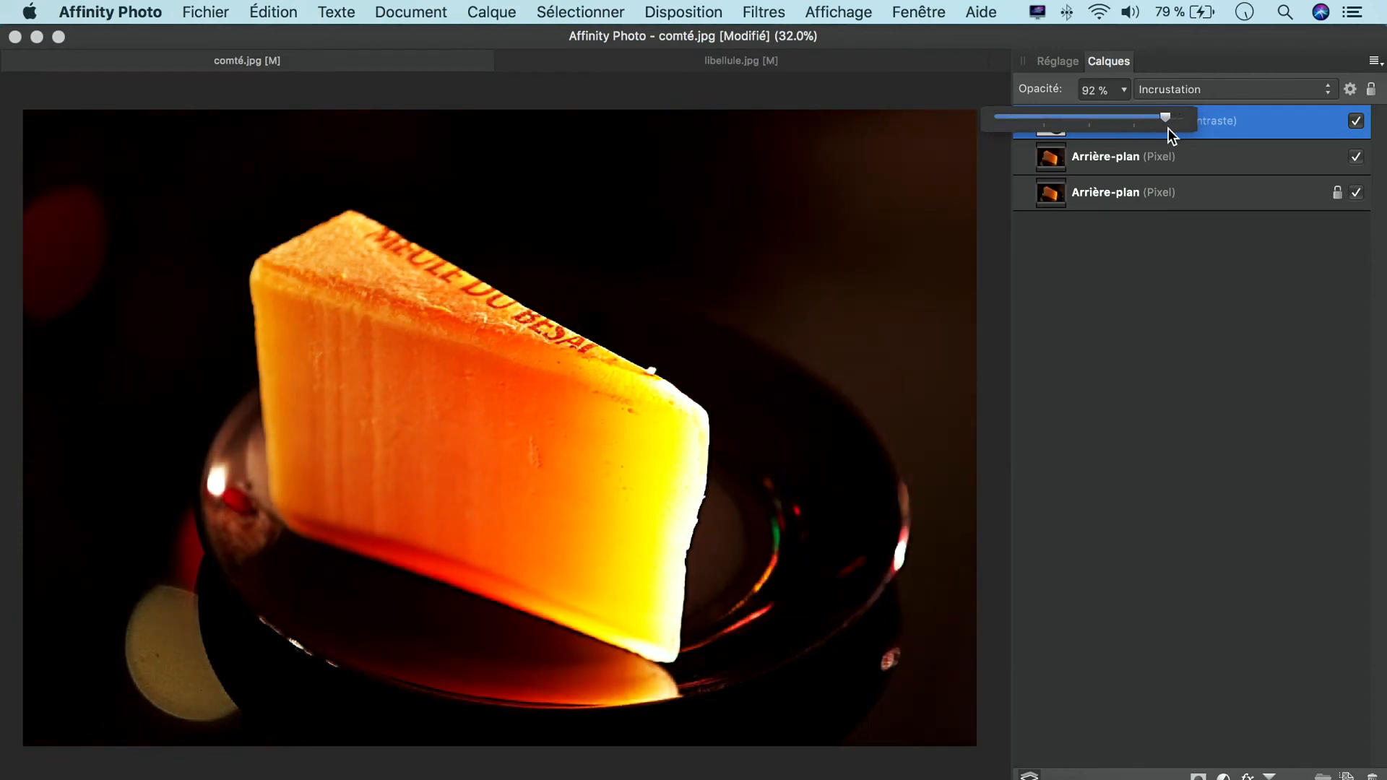
pyautogui.click(1207, 242)
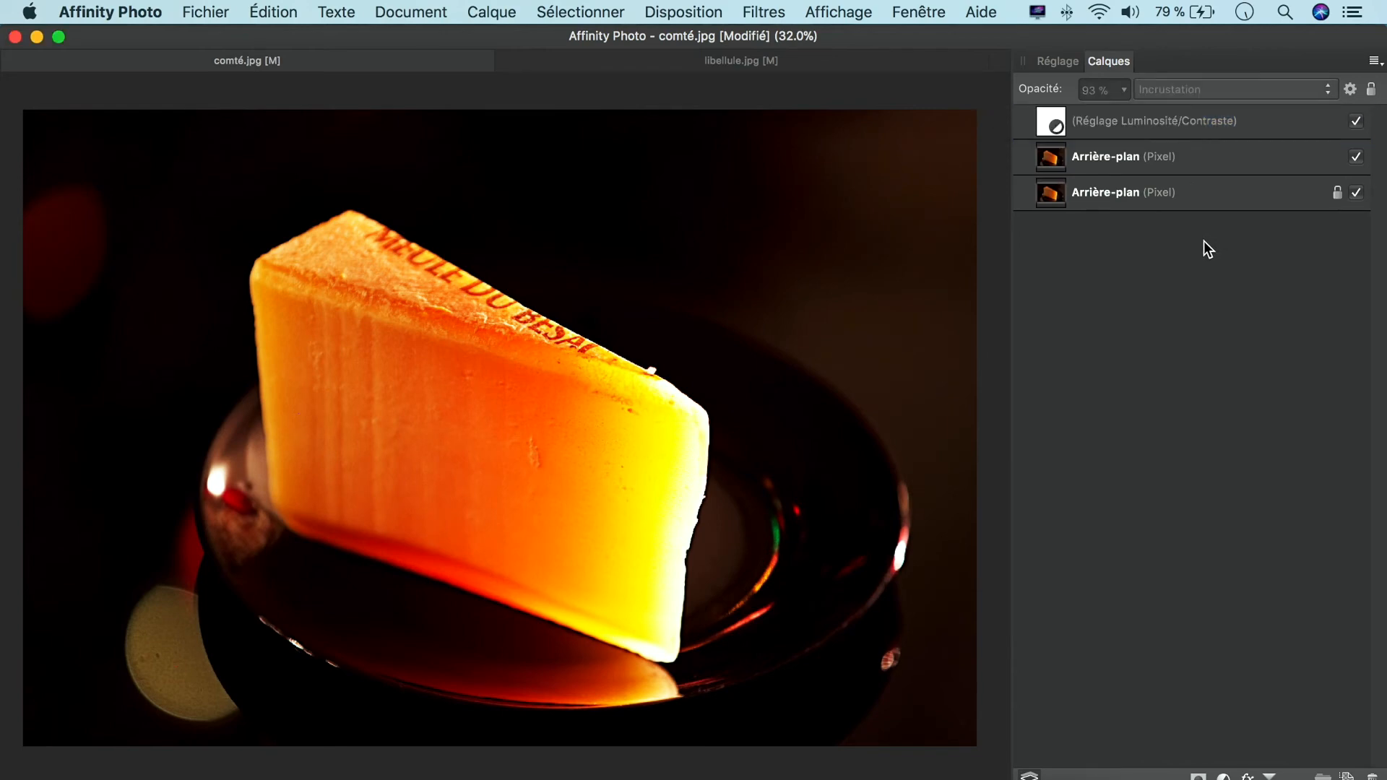
# Set the duplicated Arrière-plan layer's blend mode to Densité couleur + and its opacity to 11%
pyautogui.click(1088, 156)
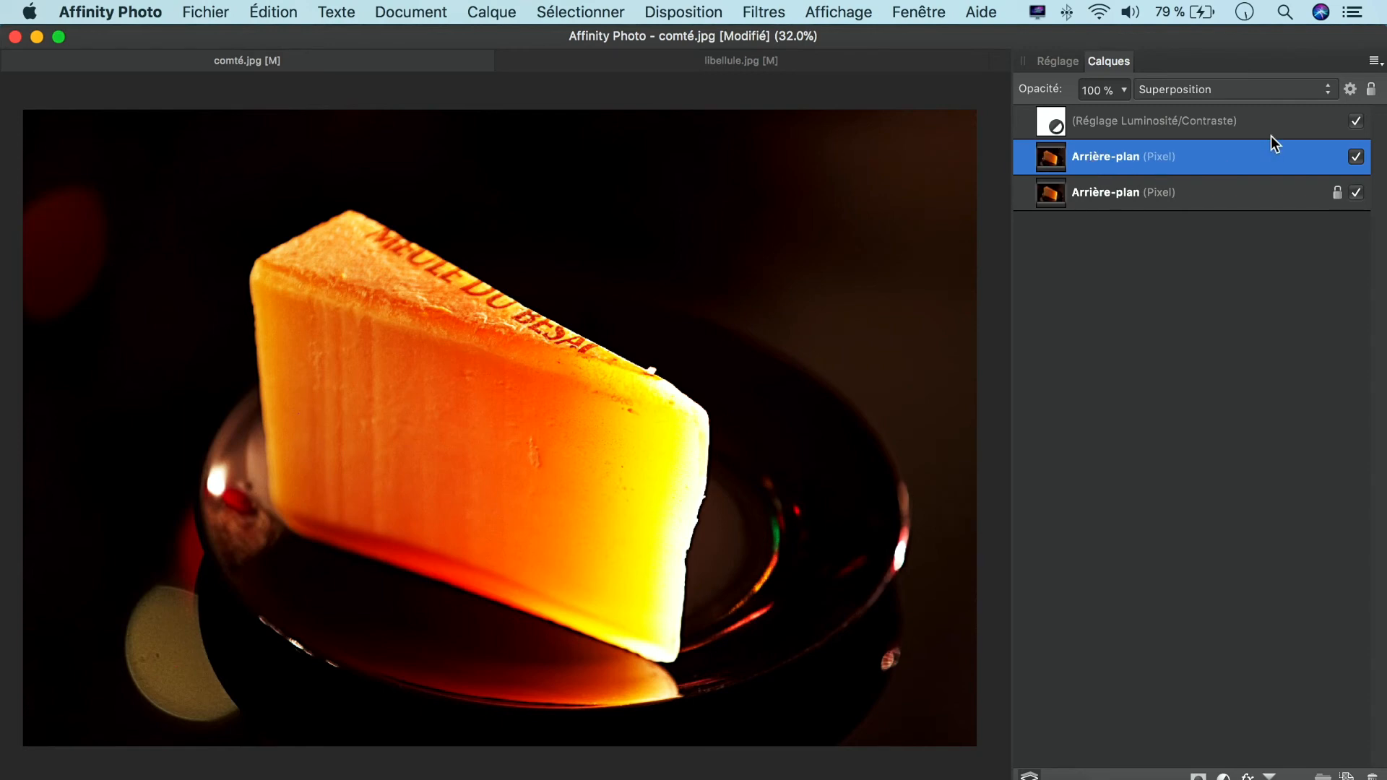
pyautogui.click(1328, 92)
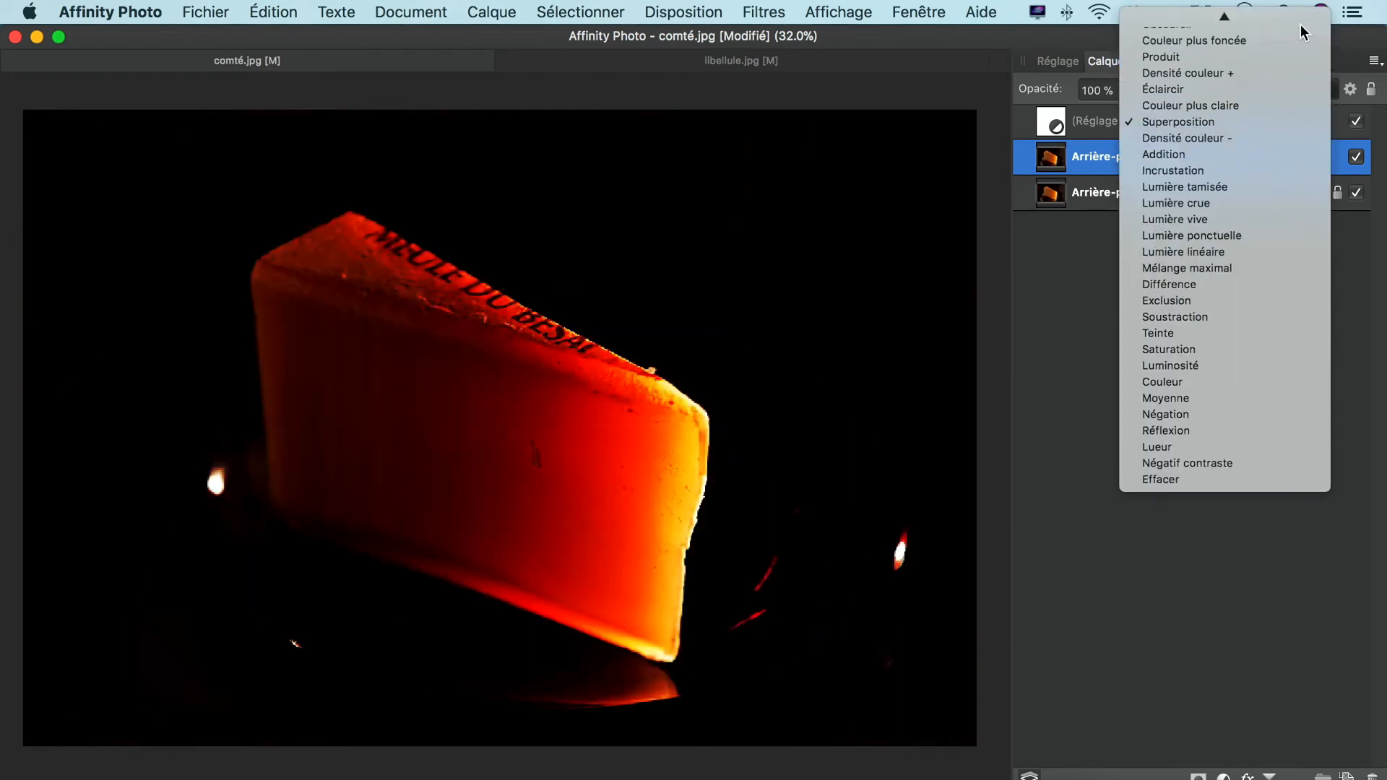
pyautogui.click(1279, 84)
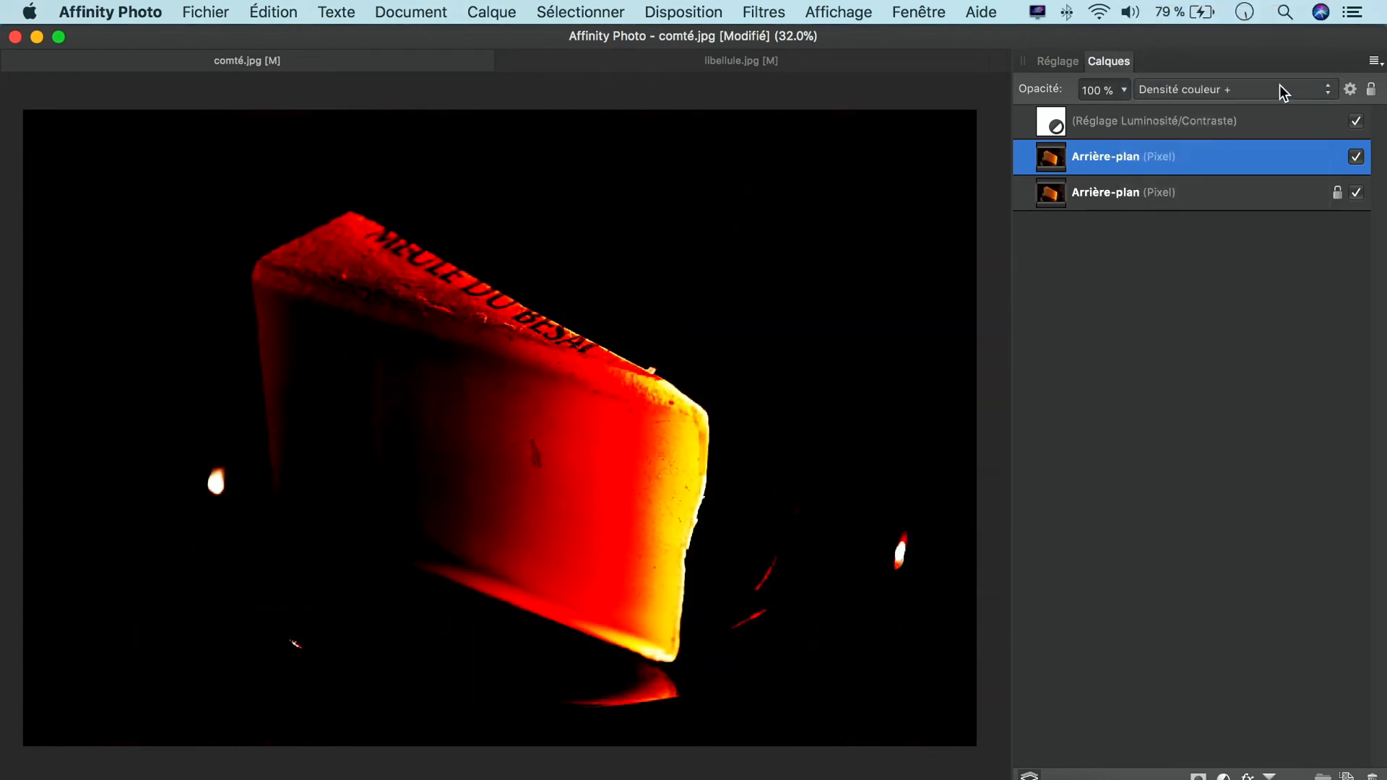
pyautogui.click(1125, 90)
pyautogui.moveTo(1125, 114); pyautogui.dragTo(962, 119)
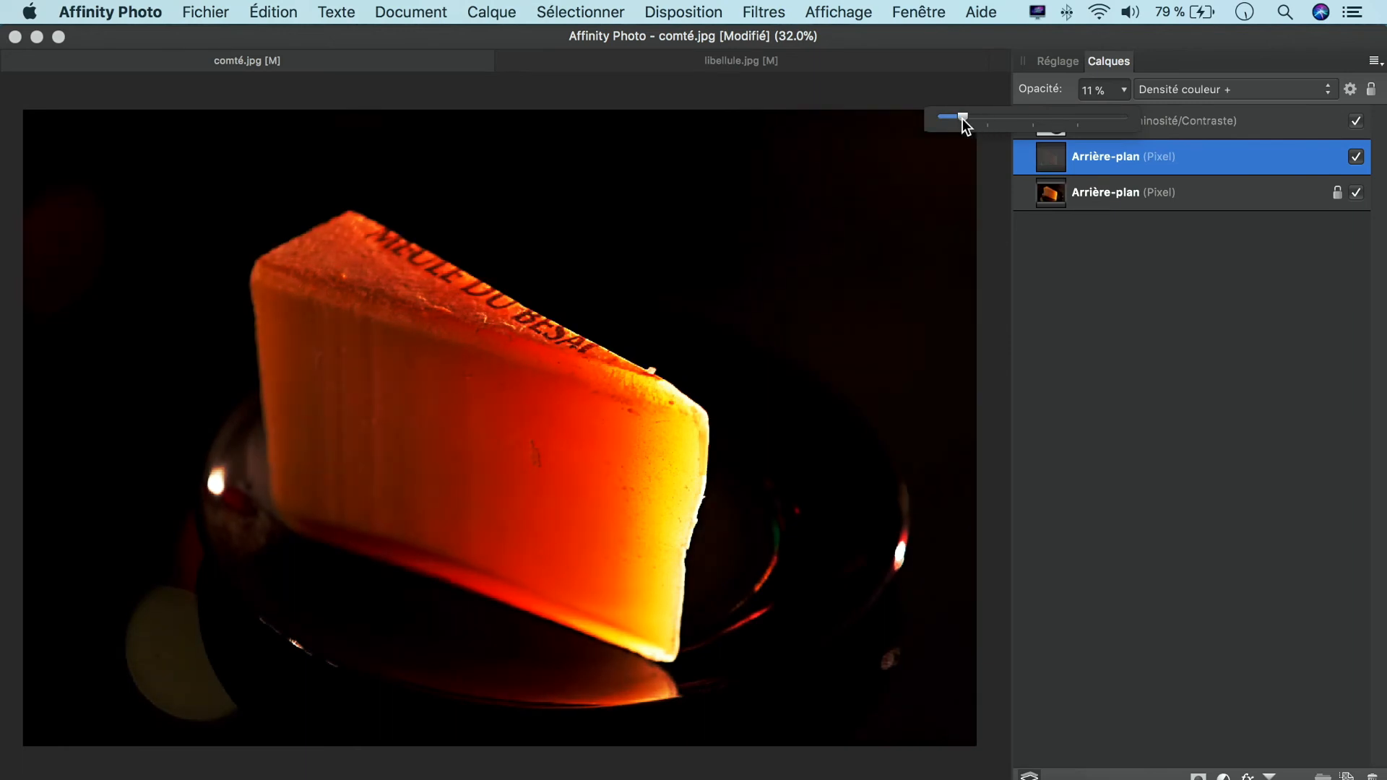
pyautogui.scroll(2, 1085, 203)
# Switch to the libellule.jpg document and duplicate its Arrière-plan layer
pyautogui.click(786, 62)
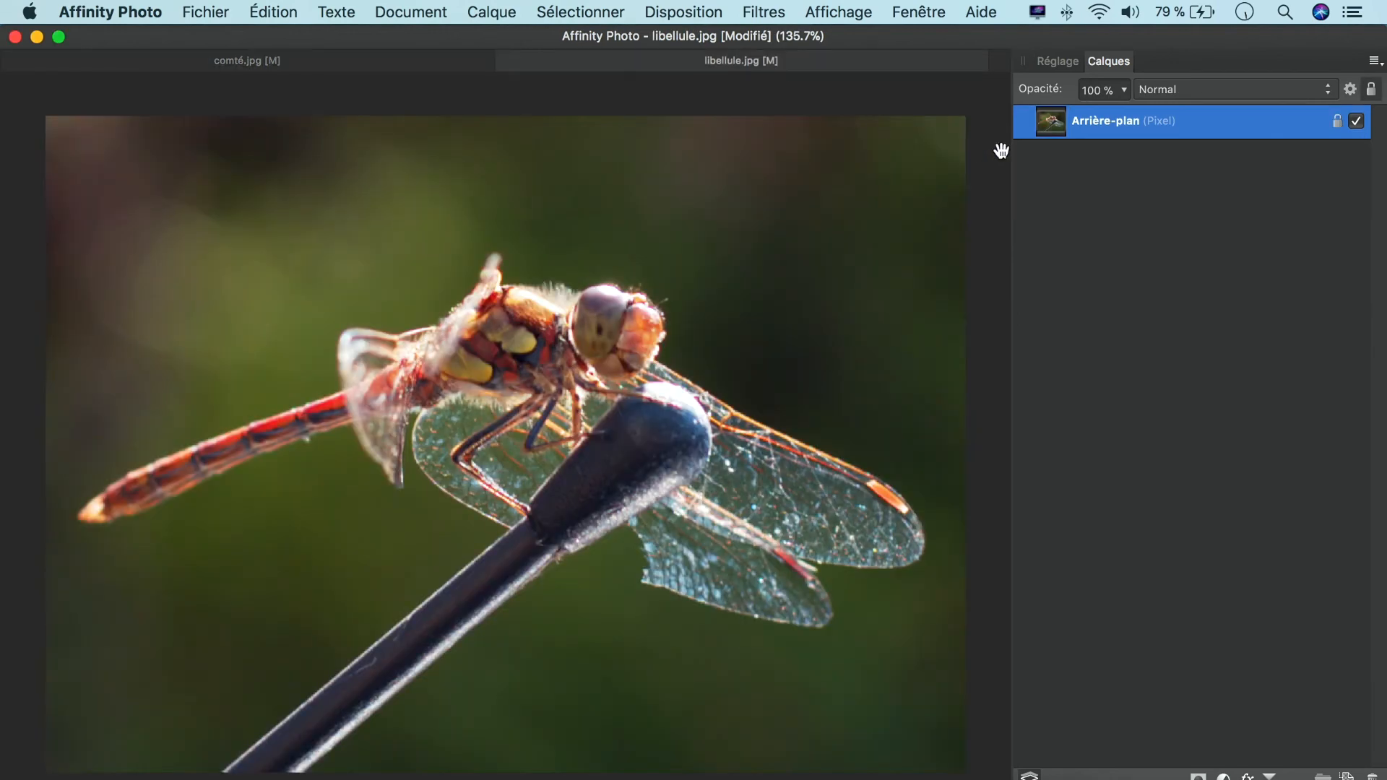
pyautogui.rightClick(1046, 124)
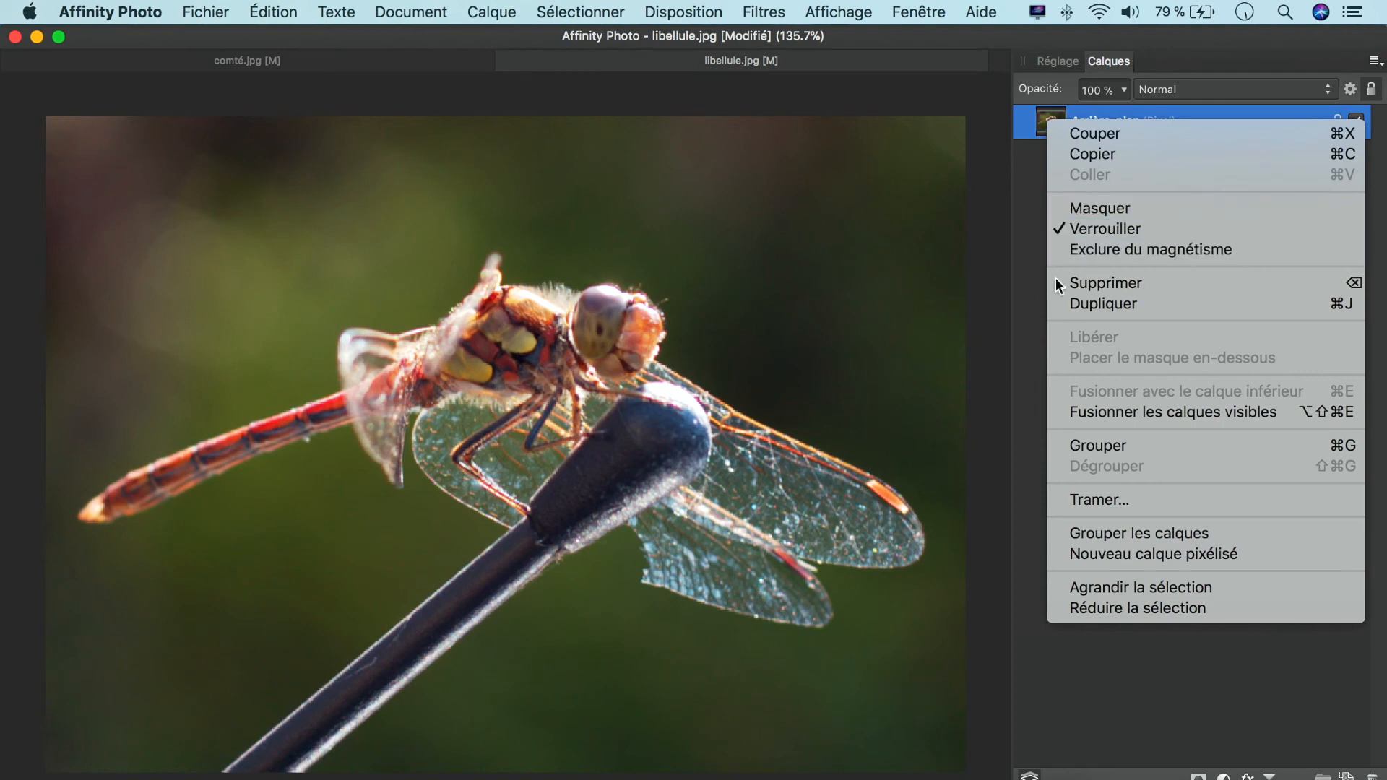
pyautogui.click(1059, 304)
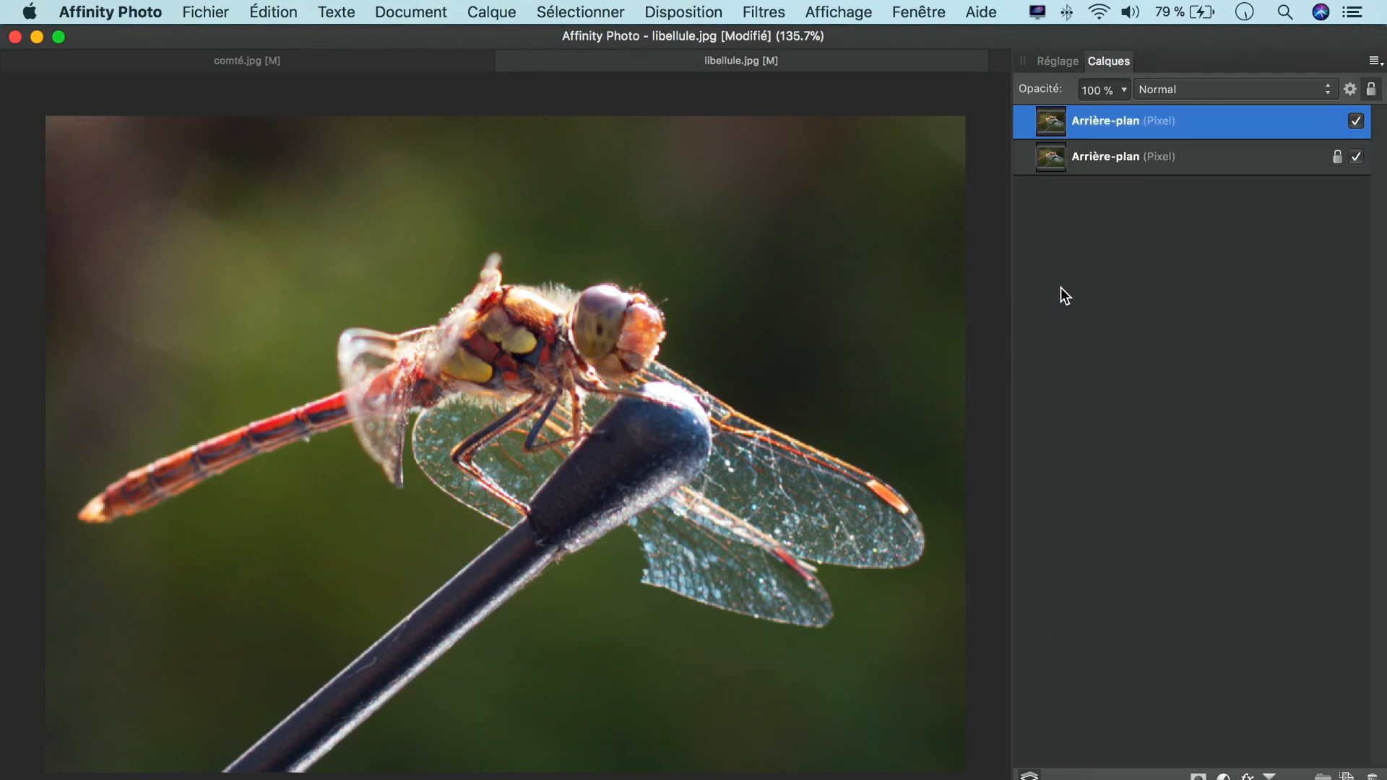
# Set the dragonfly photo's duplicated layer to Incrustation blend mode with 37% opacity
pyautogui.click(1328, 92)
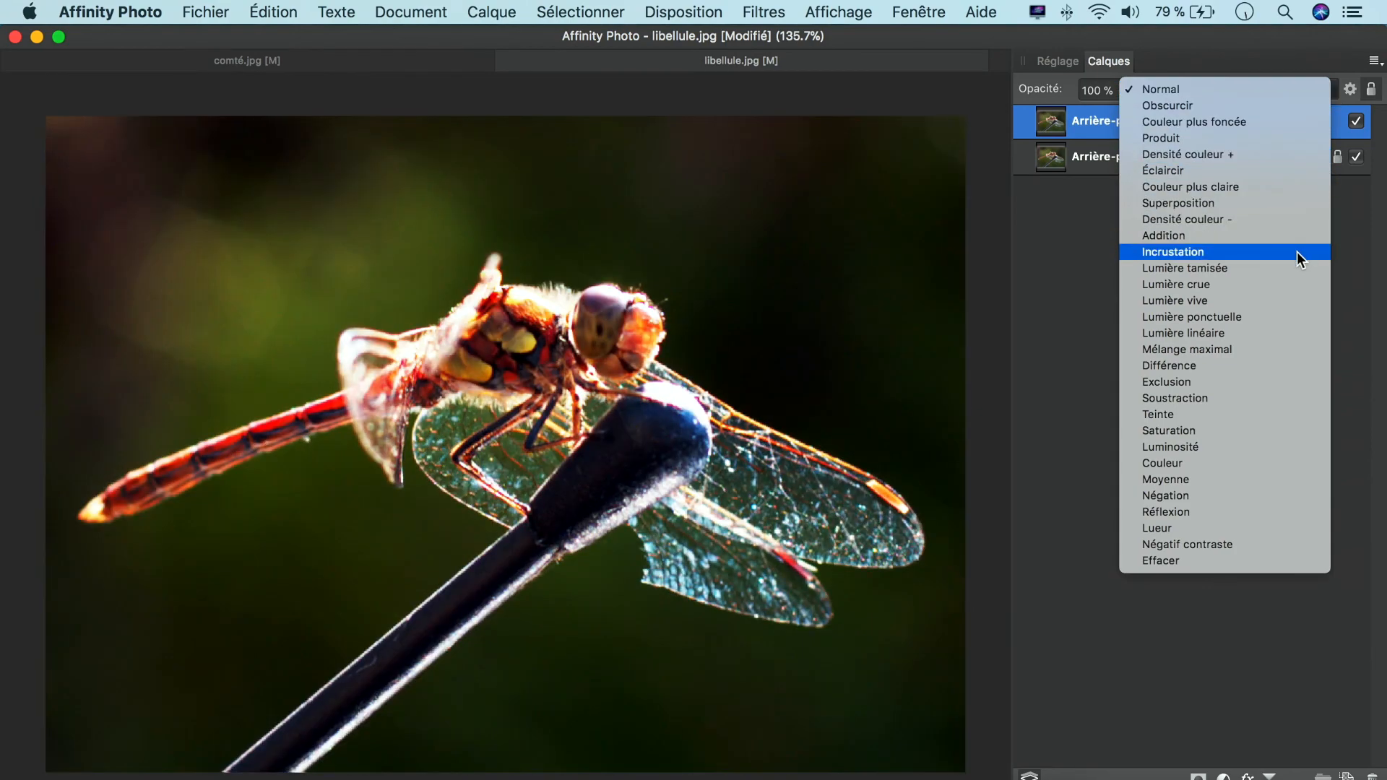
pyautogui.click(1297, 251)
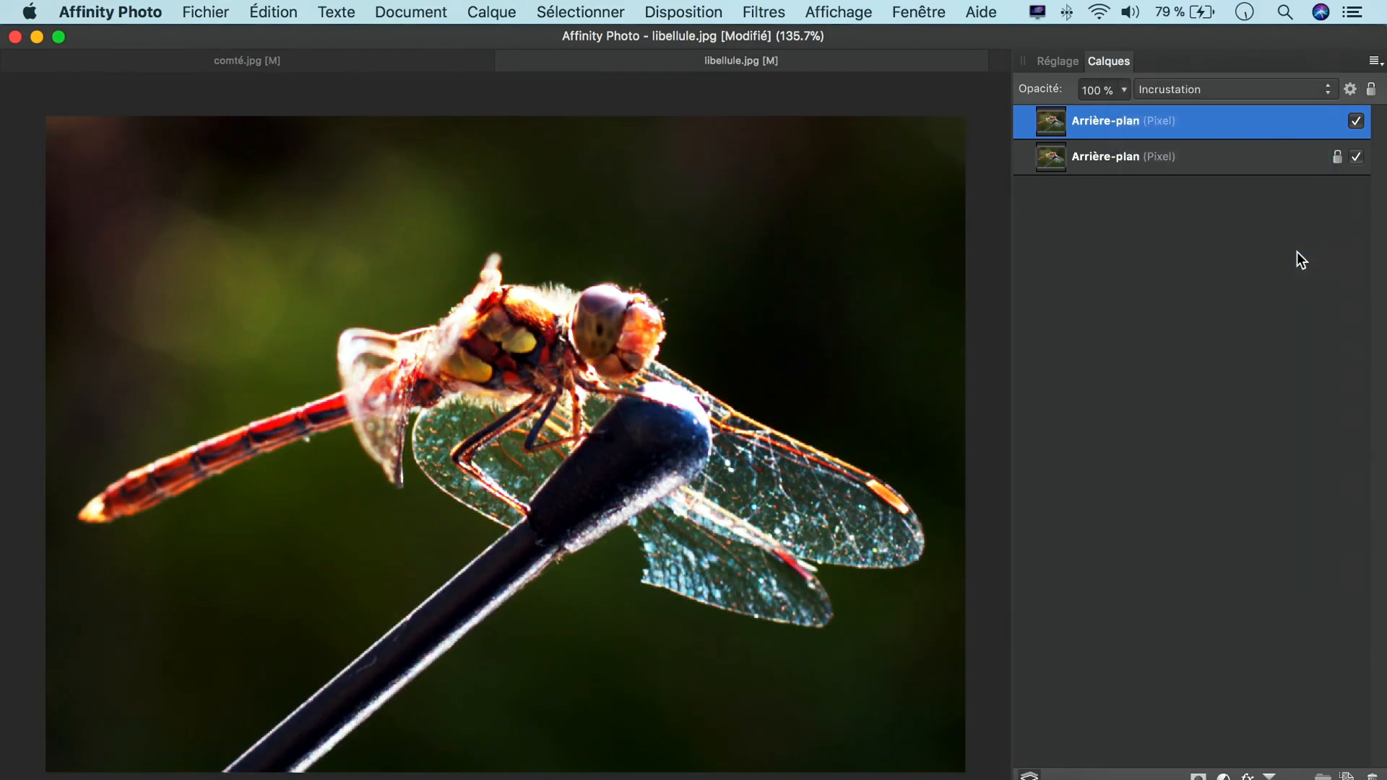
pyautogui.click(1124, 89)
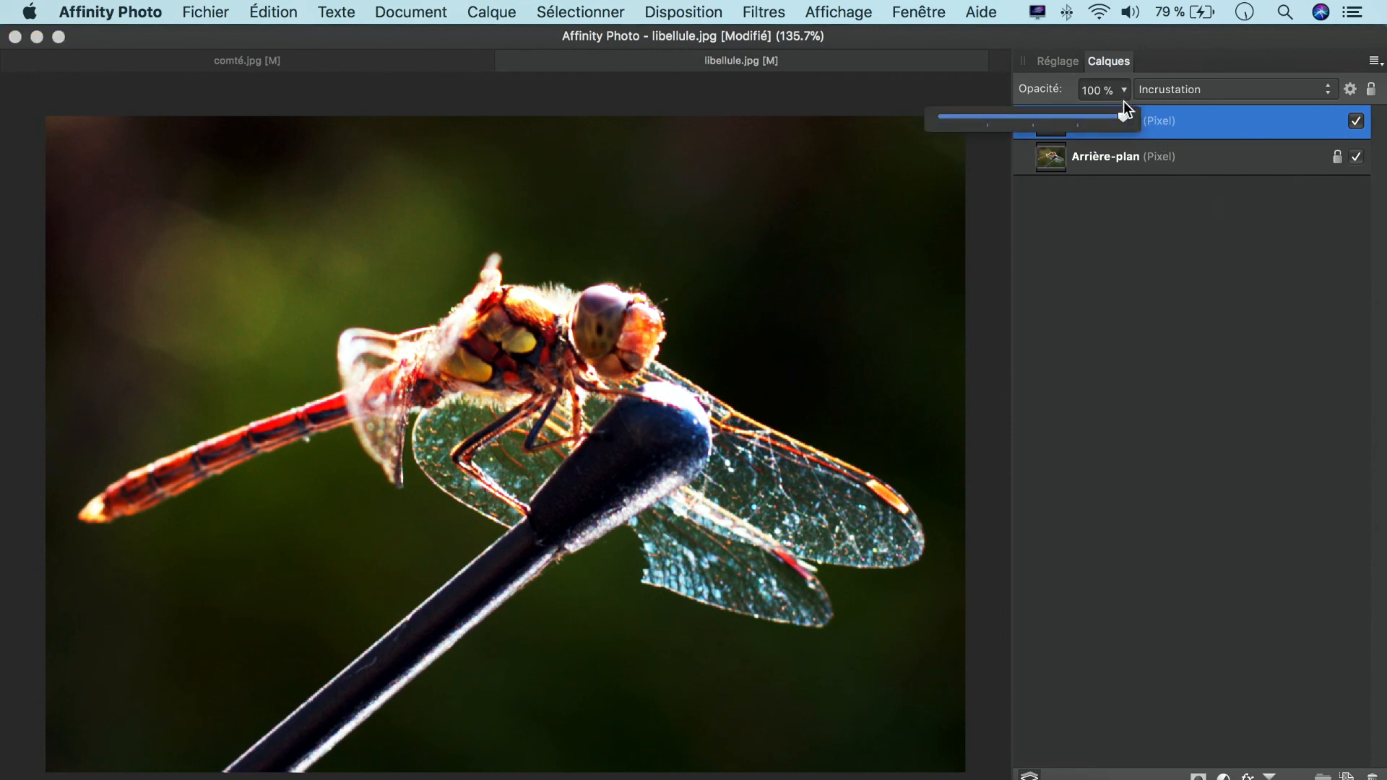
pyautogui.moveTo(1123, 117); pyautogui.dragTo(1009, 117)
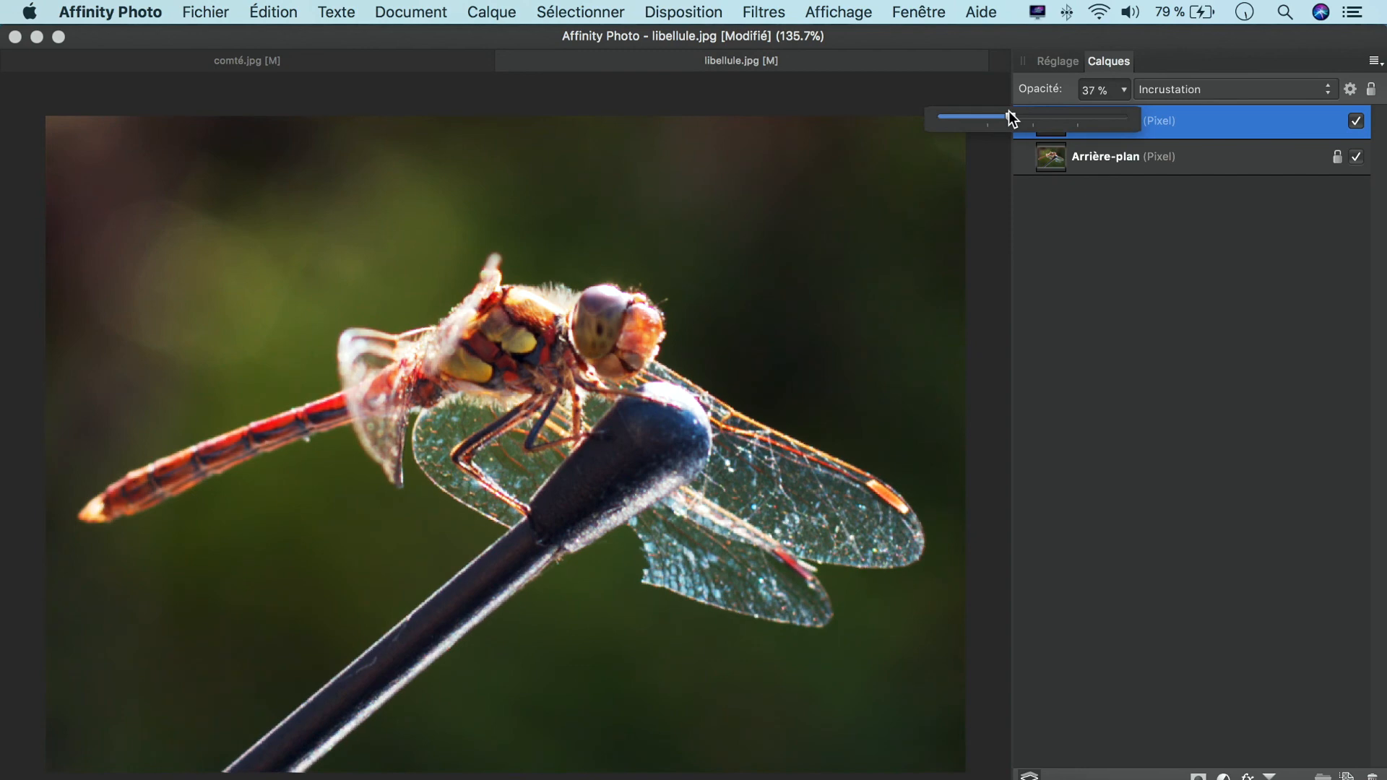